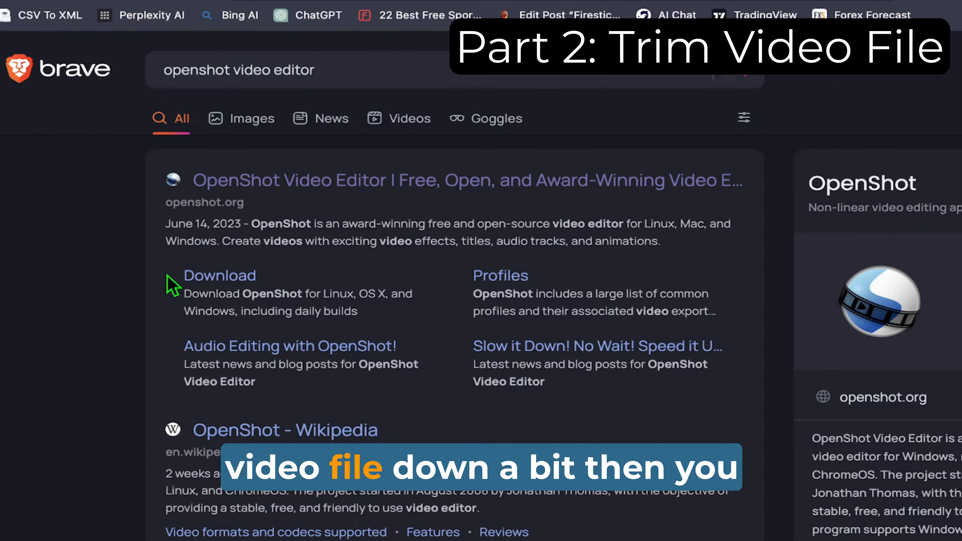
# Step: Point out the OpenShot download link in the search results and launch OpenShot Video Editor
pyautogui.moveTo(184, 276); pyautogui.dragTo(277, 274)
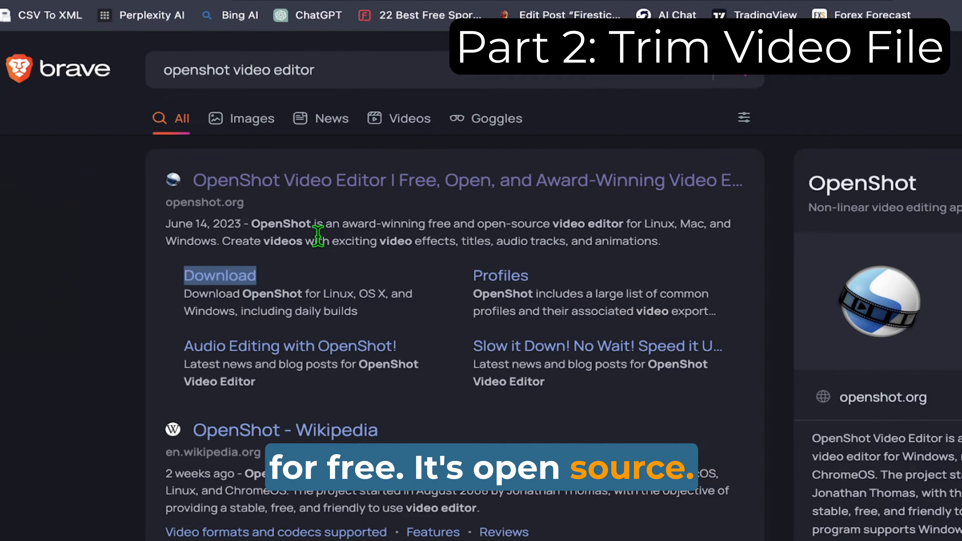
pyautogui.moveTo(3, 127)
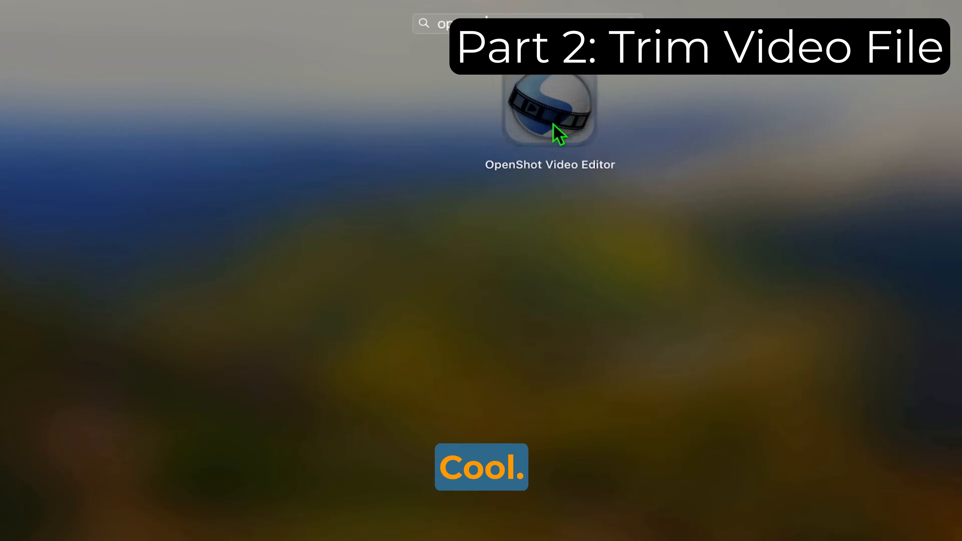
pyautogui.click(552, 133)
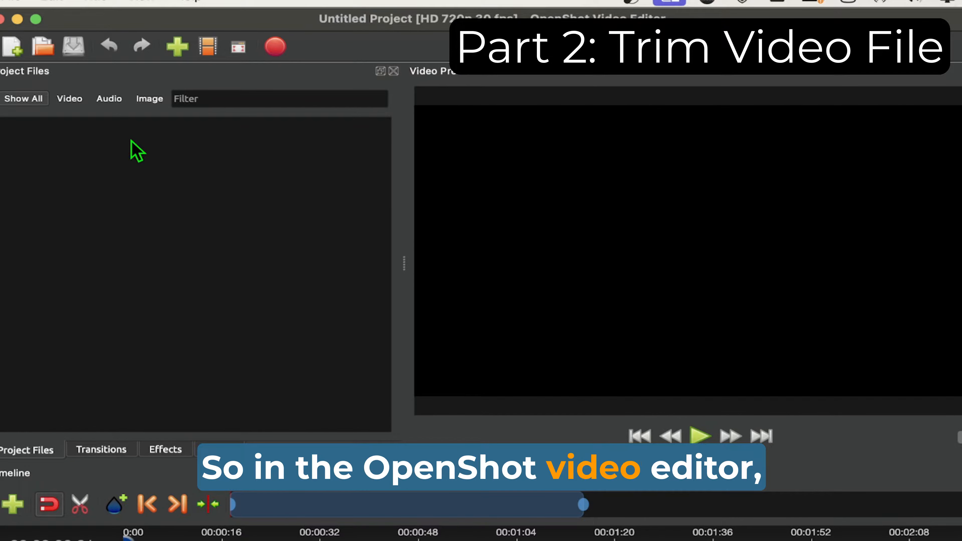
# Step: Import videoplayback (2).mp4 into the project files and place it at the start of Track 5
pyautogui.rightClick(141, 174)
pyautogui.click(114, 183)
pyautogui.rightClick(175, 206)
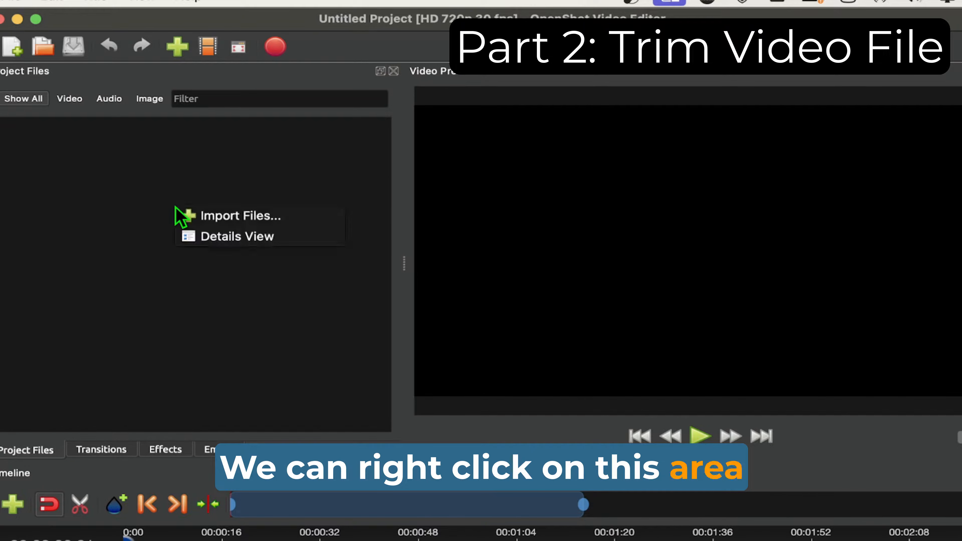
pyautogui.click(224, 218)
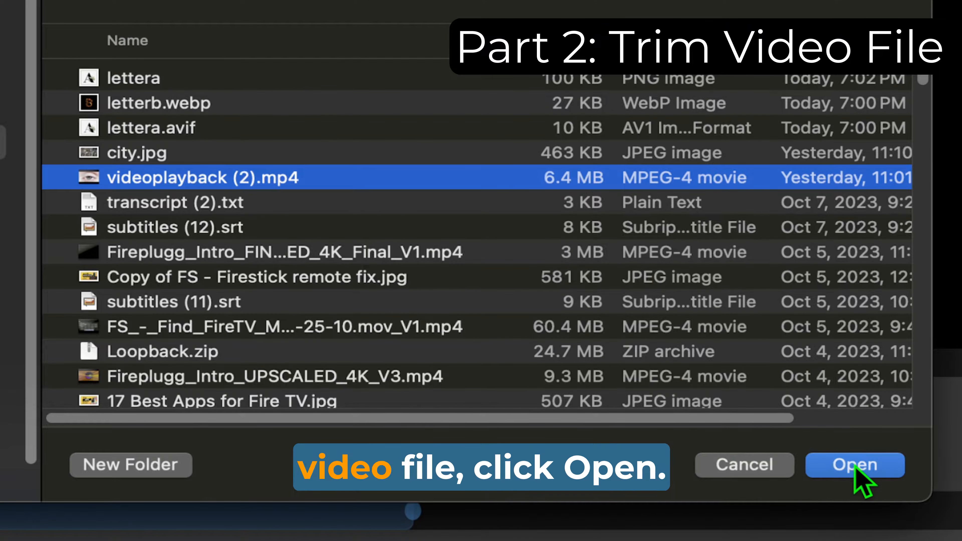
pyautogui.click(860, 472)
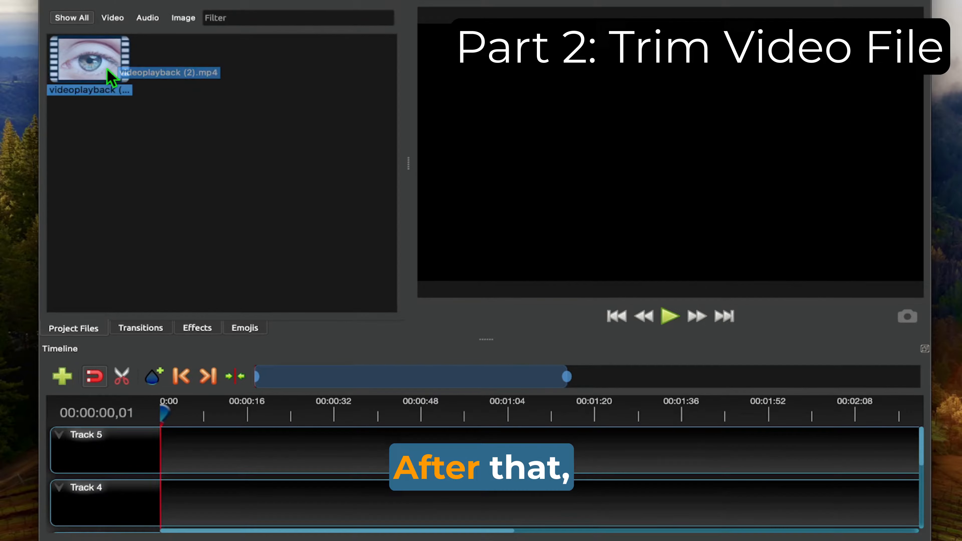
pyautogui.moveTo(107, 77); pyautogui.dragTo(161, 448)
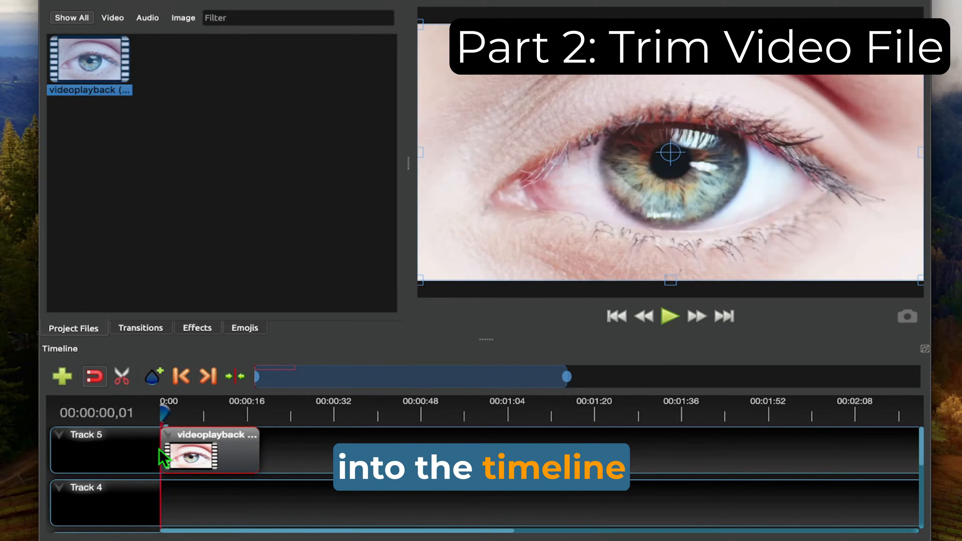
# Step: Split the clip on Track 5 at 00:00:10,16 and remove the segment after the cut
pyautogui.click(204, 414)
pyautogui.click(218, 414)
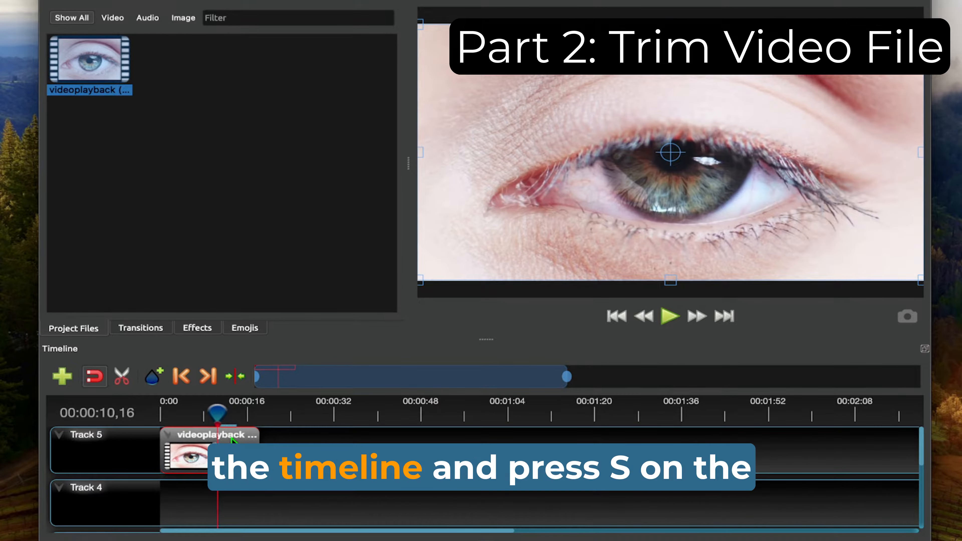
pyautogui.press('s')
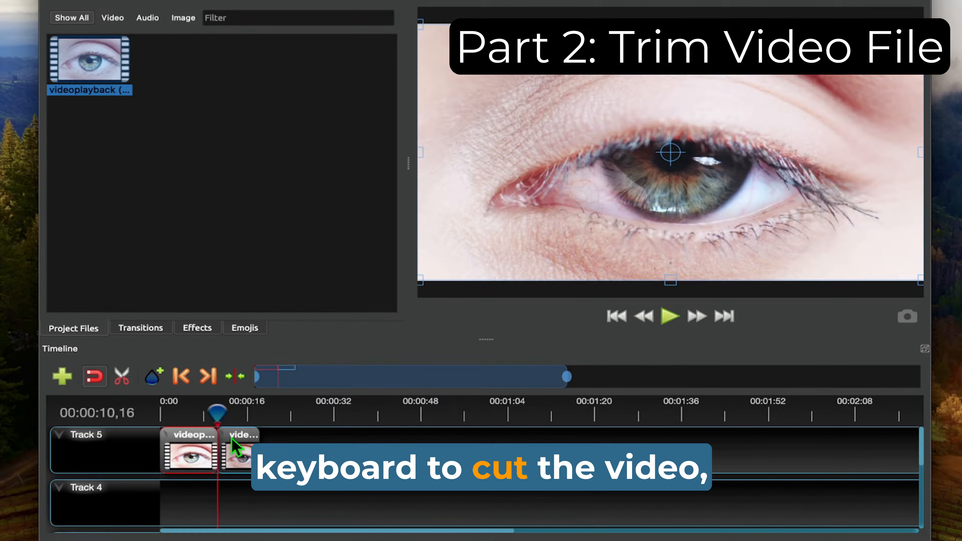
pyautogui.click(248, 439)
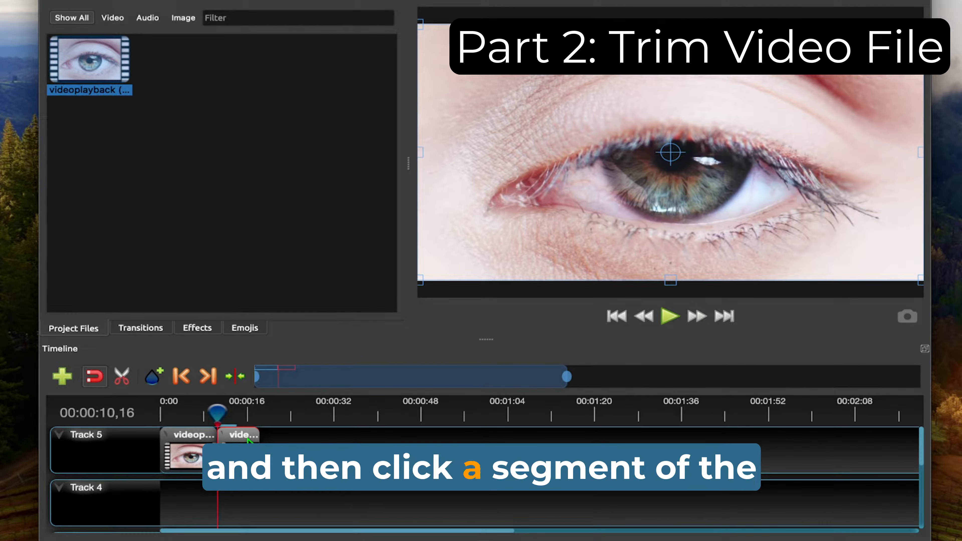
pyautogui.rightClick(248, 440)
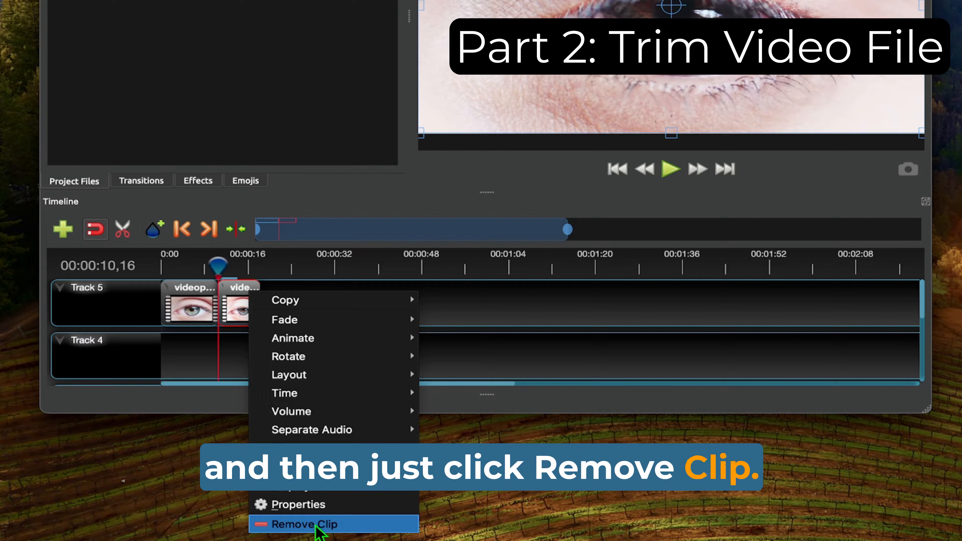
pyautogui.click(316, 524)
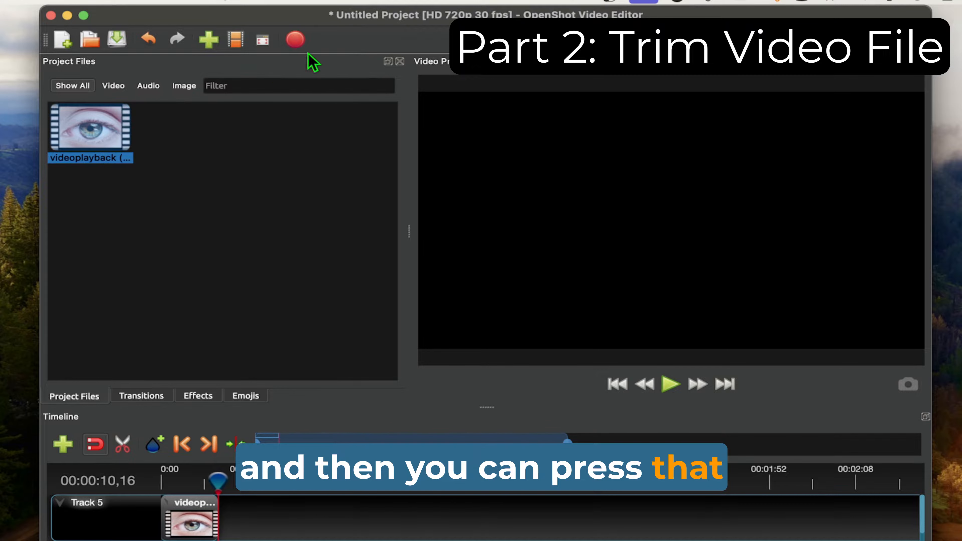
# Step: Export the trimmed video with MP4 (h.264) as the target format
pyautogui.click(296, 41)
pyautogui.click(493, 316)
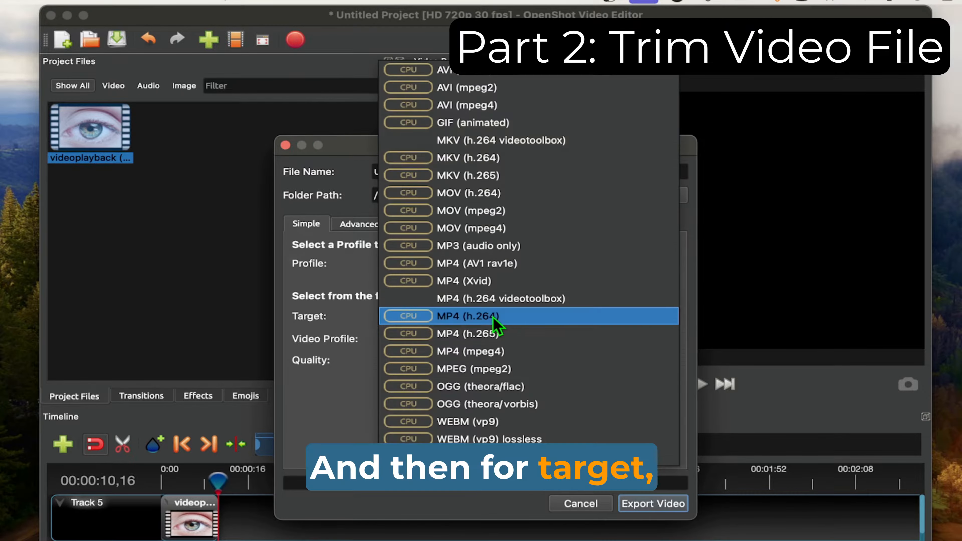
pyautogui.click(493, 316)
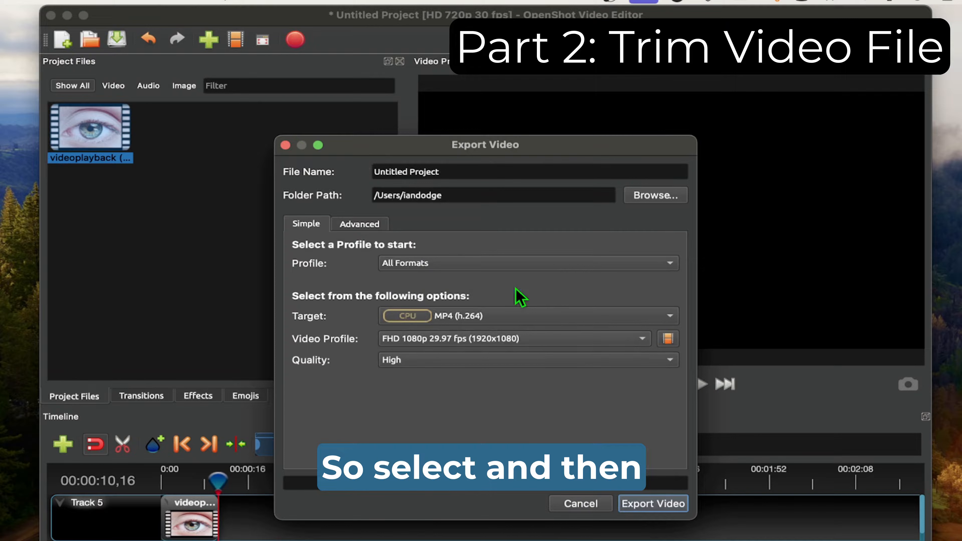
pyautogui.click(650, 505)
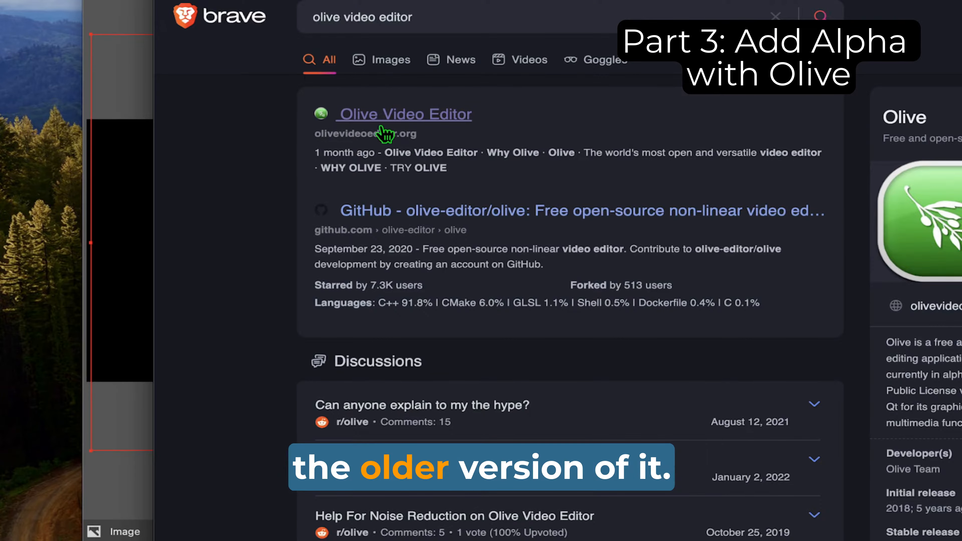
# Step: Open the Olive Video Editor website's download page and find the Olive 0.1 (Unsupported) builds
pyautogui.doubleClick(396, 134)
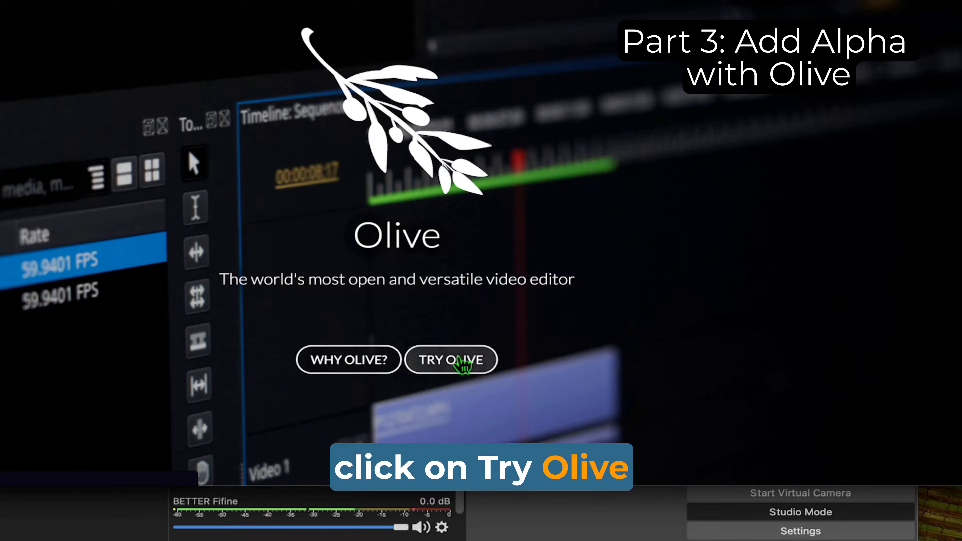
pyautogui.click(463, 365)
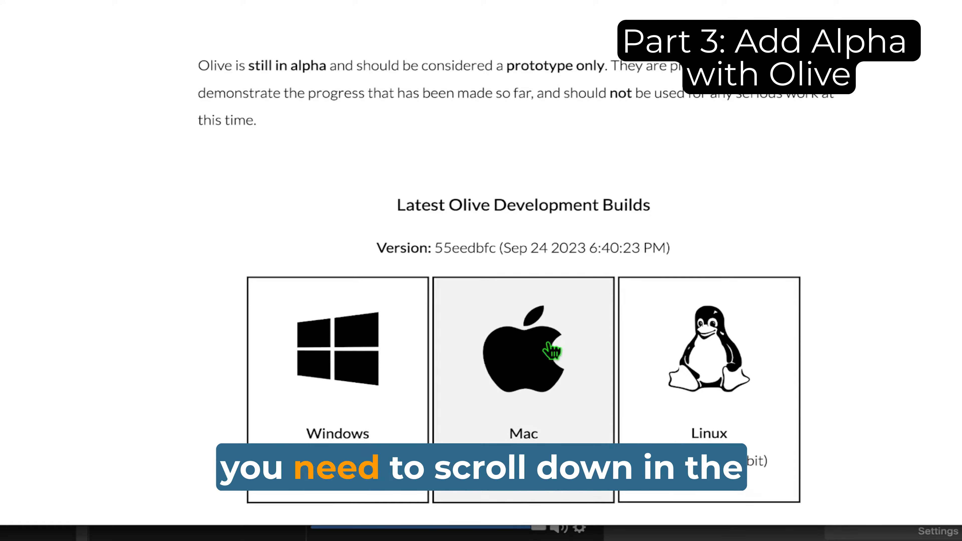
pyautogui.scroll(-10, 443, 286)
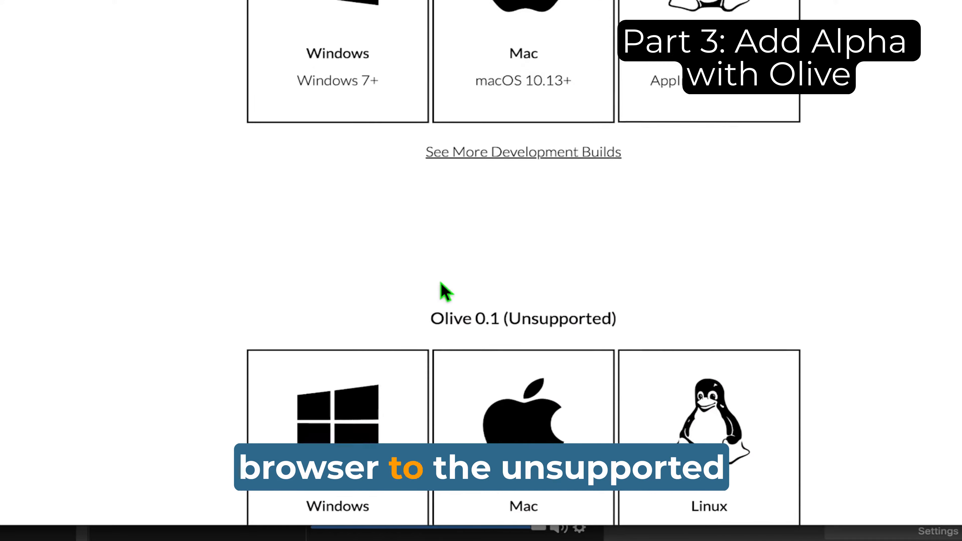
pyautogui.scroll(-7, 440, 284)
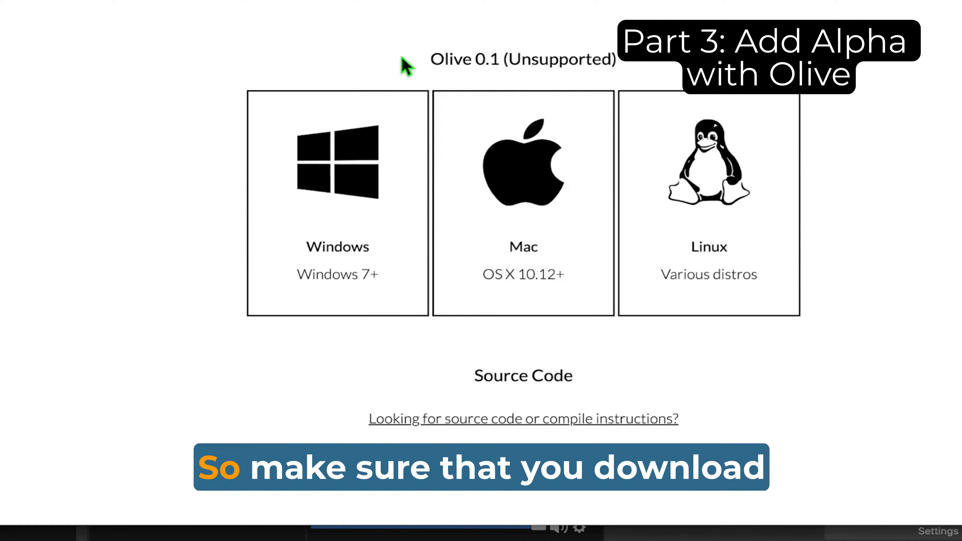
pyautogui.moveTo(432, 57); pyautogui.dragTo(607, 51)
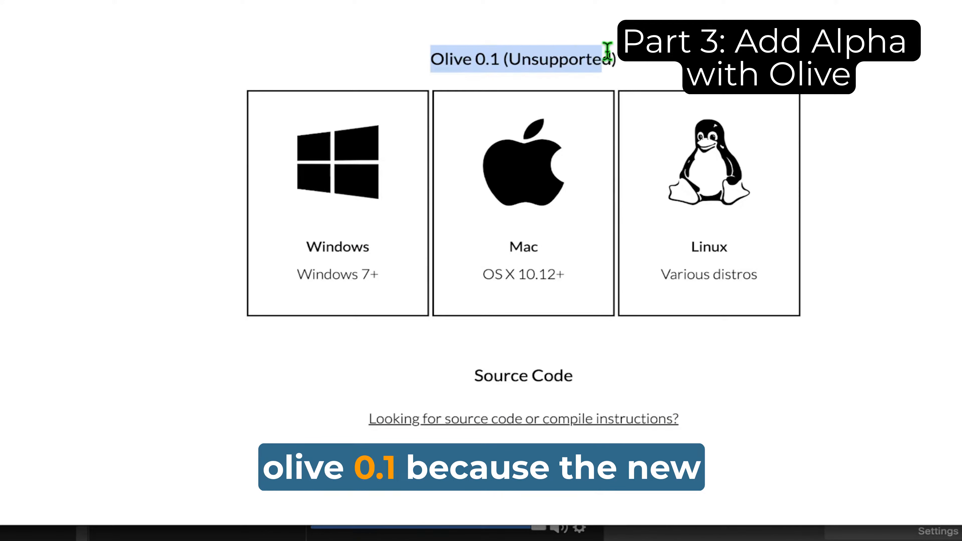
pyautogui.click(632, 66)
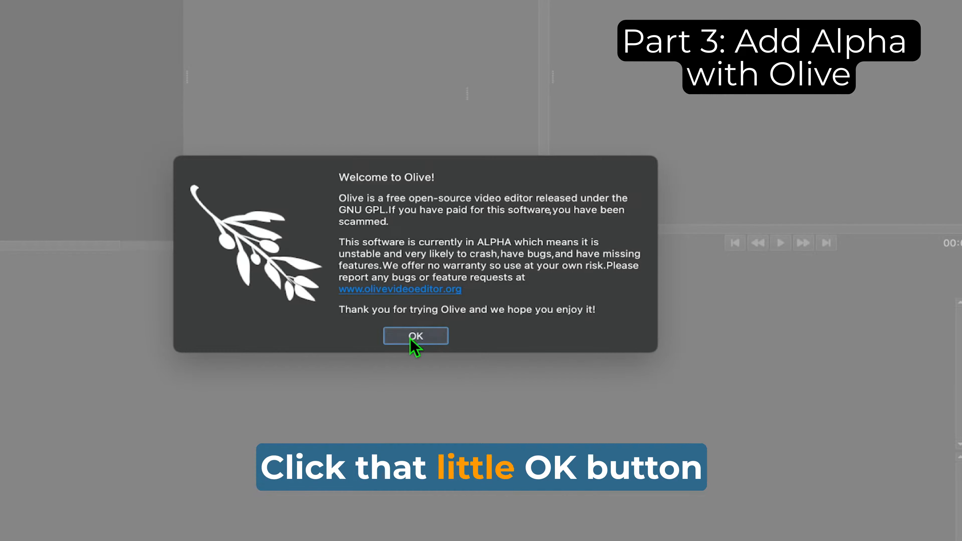
# Step: Switch to Olive, dismiss its startup notice and import stinger5.mp4 from the Desktop into the project
pyautogui.click(413, 339)
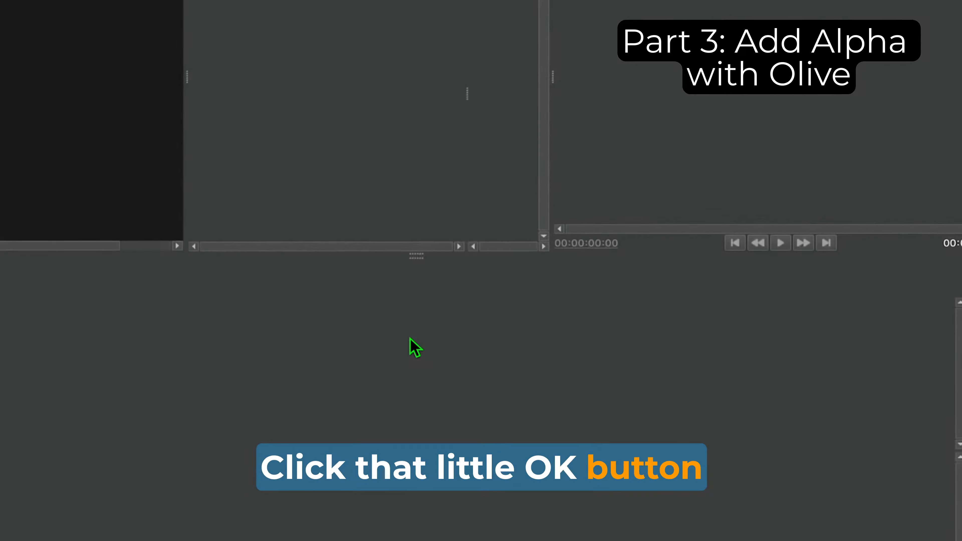
pyautogui.rightClick(128, 137)
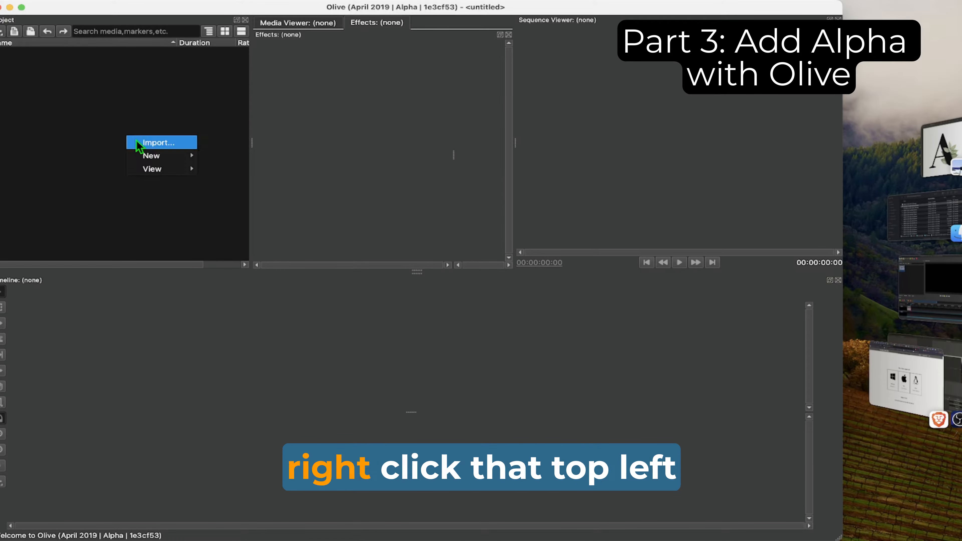
pyautogui.click(159, 144)
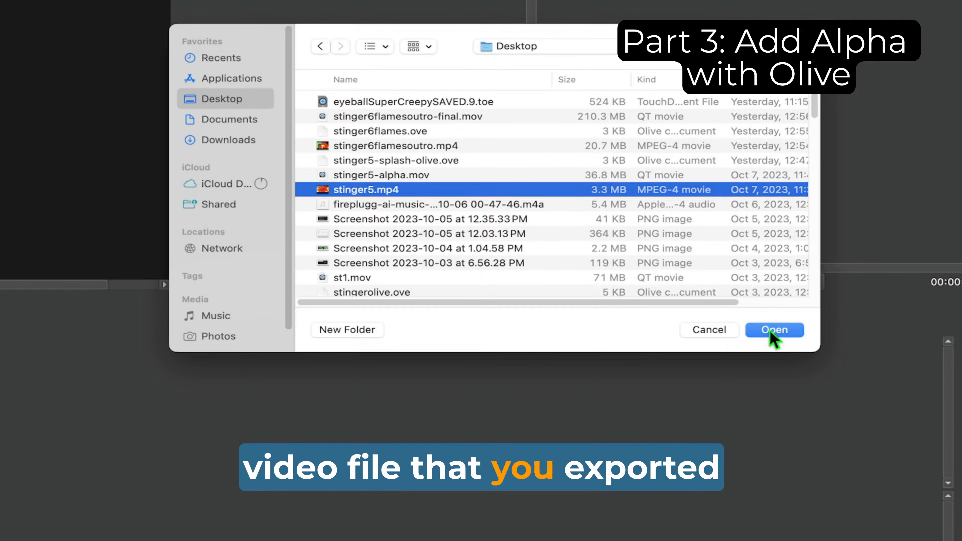
pyautogui.click(770, 330)
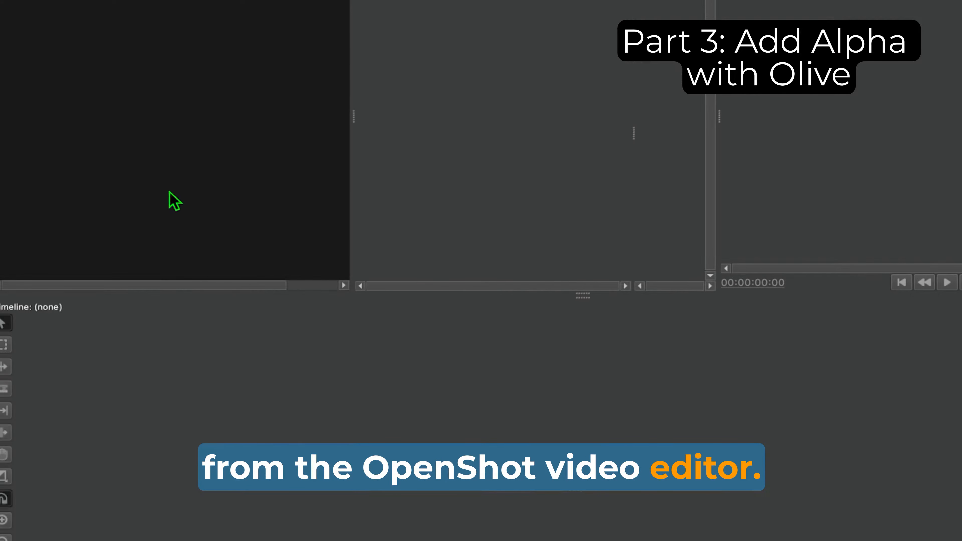
# Step: Enable Alpha is Premultiplied in the properties of stinger5.mp4
pyautogui.click(101, 80)
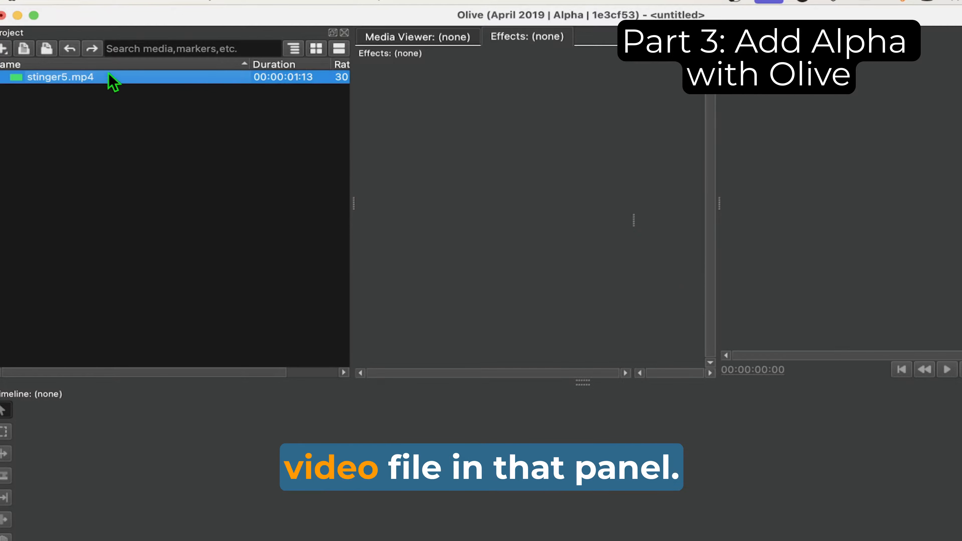
pyautogui.rightClick(101, 80)
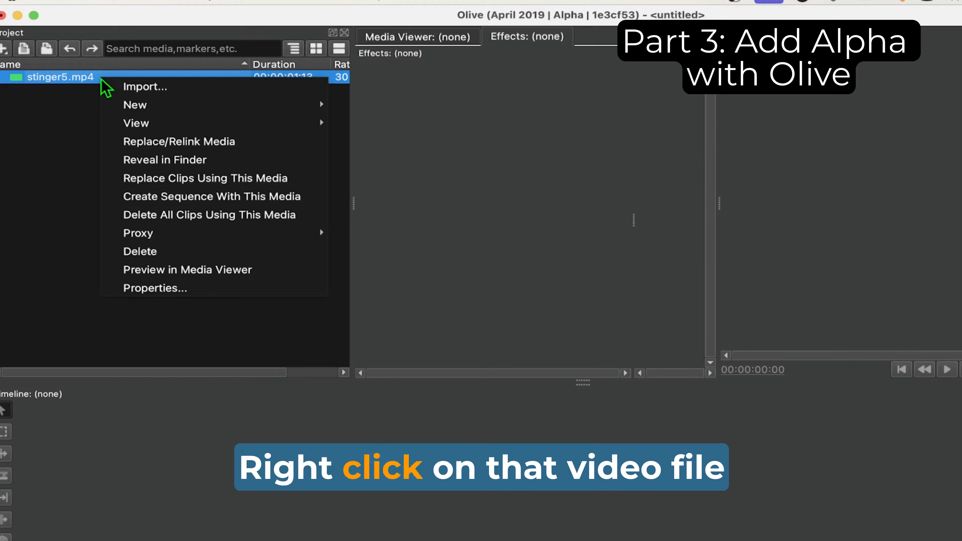
pyautogui.click(173, 289)
pyautogui.click(437, 441)
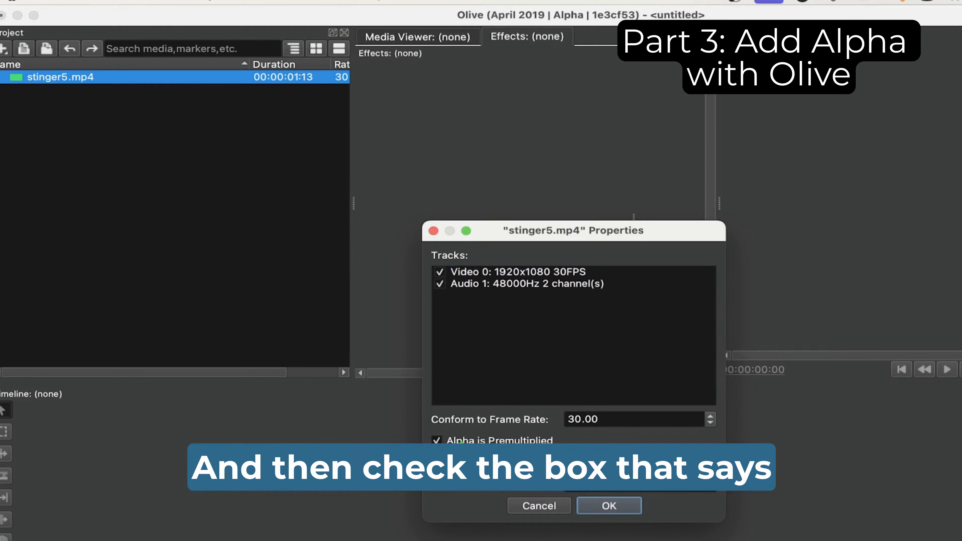
pyautogui.click(608, 509)
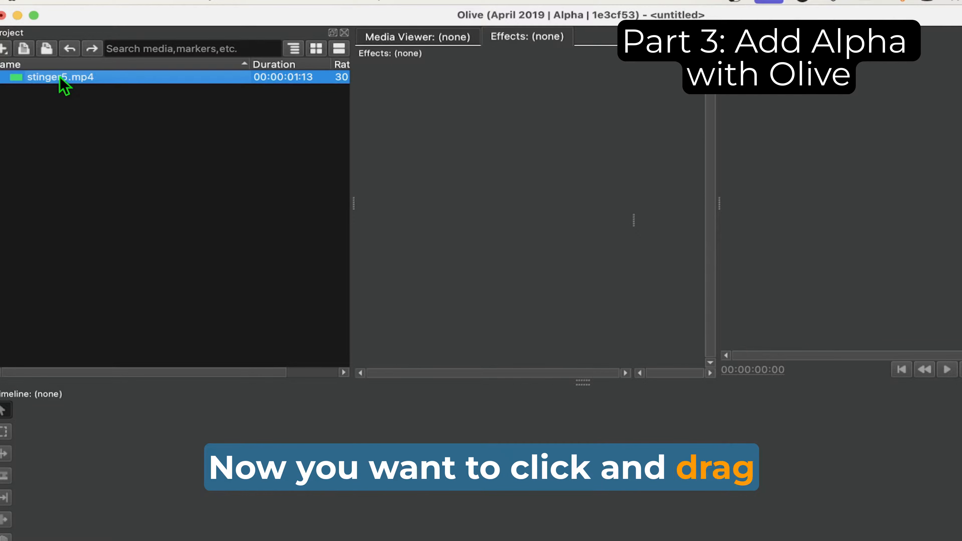
# Step: Place stinger5.mp4 at the start of the timeline and add the Chroma Key video effect to its clip
pyautogui.moveTo(60, 77); pyautogui.dragTo(46, 463)
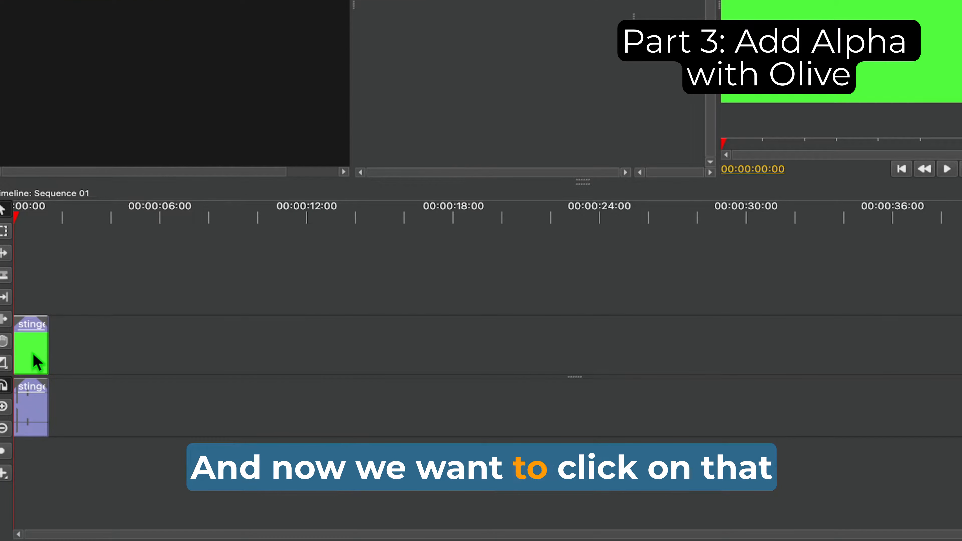
pyautogui.click(36, 362)
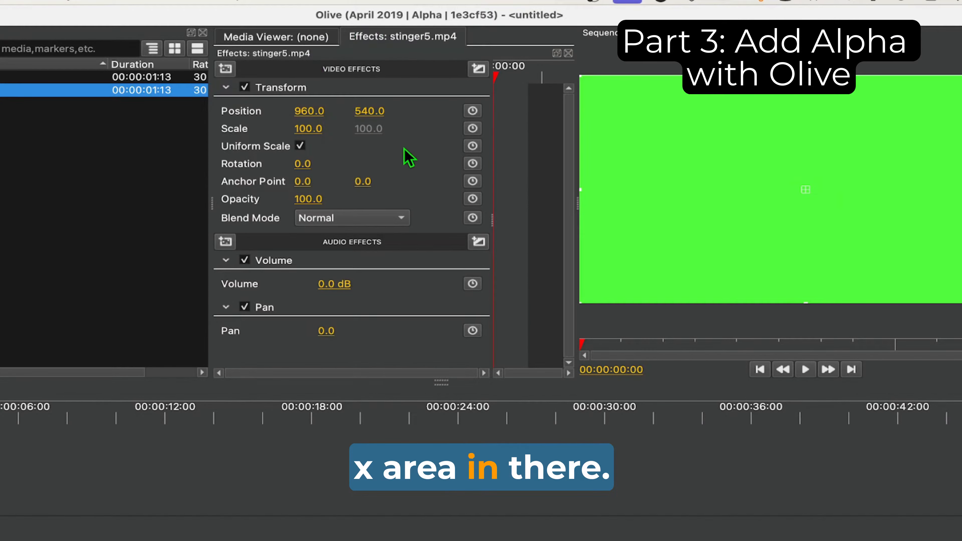
pyautogui.click(226, 69)
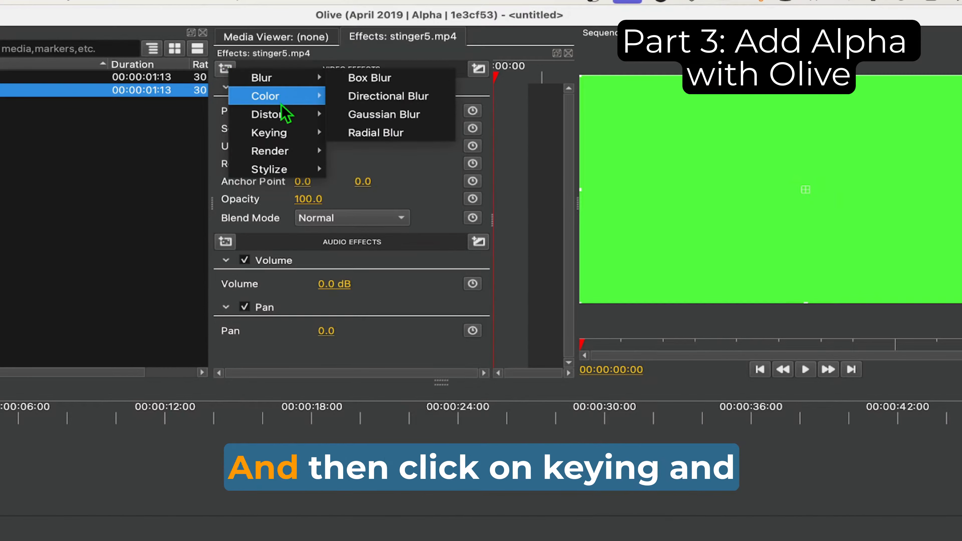
pyautogui.moveTo(280, 131)
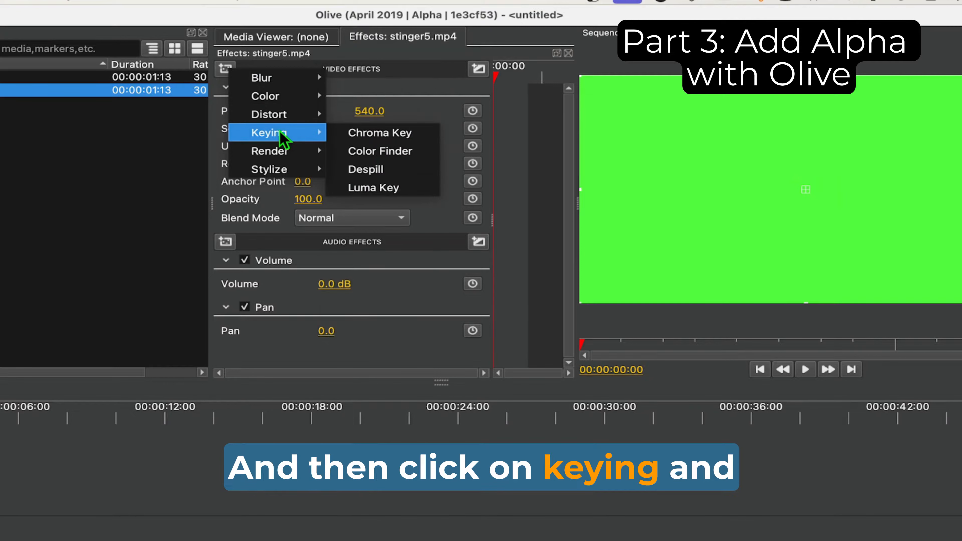
pyautogui.click(365, 135)
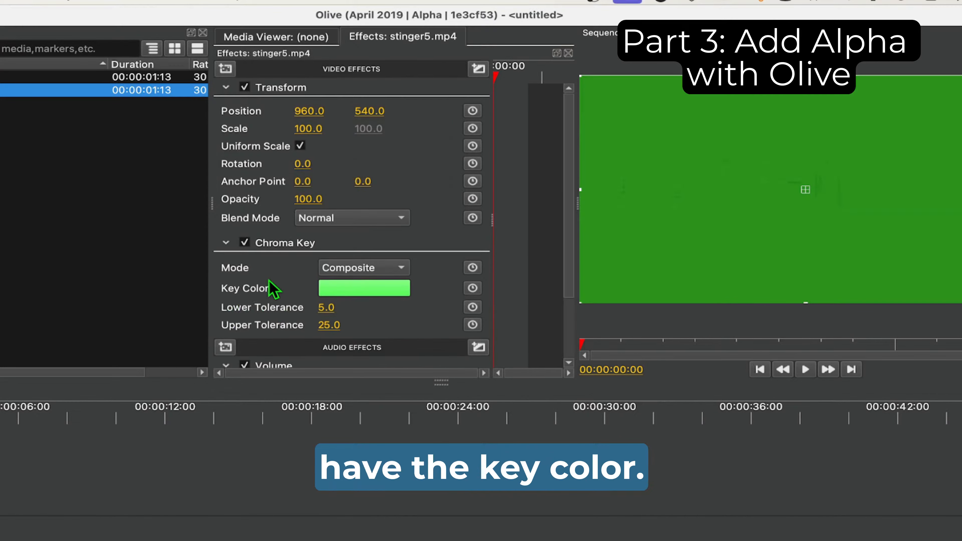
# Step: Set the Chroma Key's key color to the exact green sampled from the video in the sequence preview
pyautogui.click(345, 291)
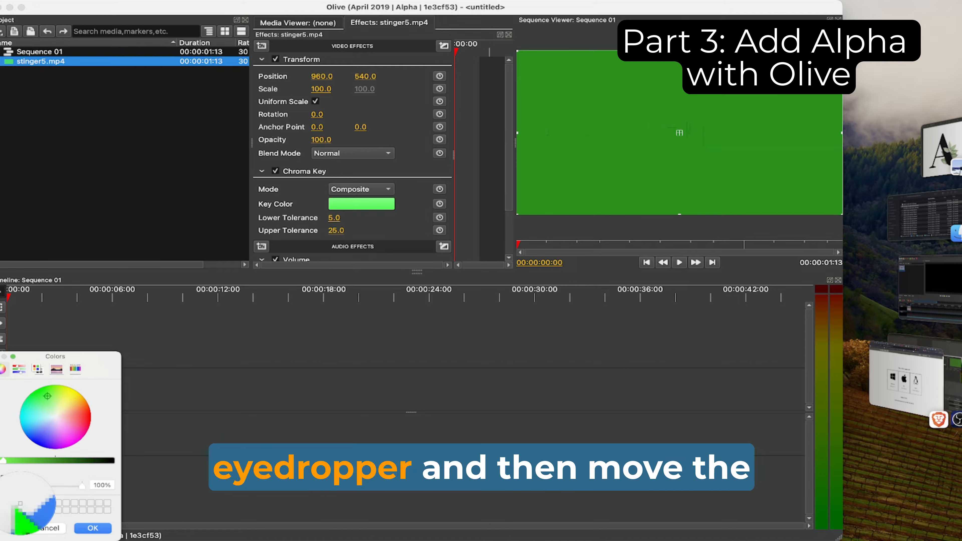
pyautogui.click(21, 507)
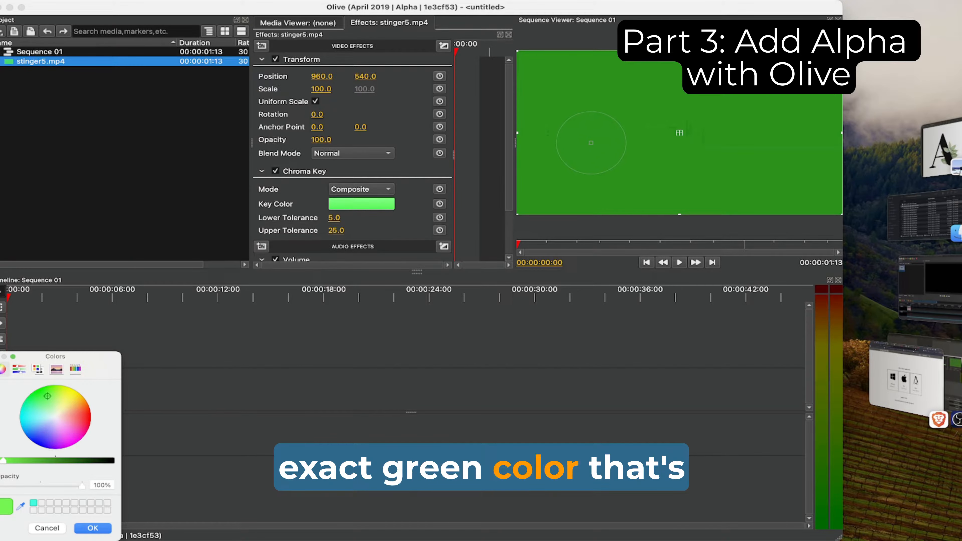
pyautogui.click(591, 144)
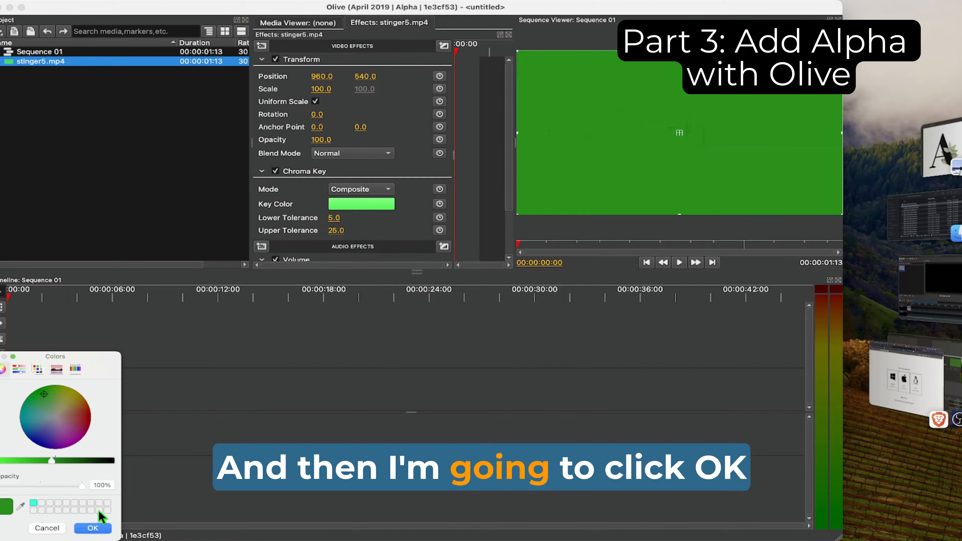
pyautogui.click(92, 528)
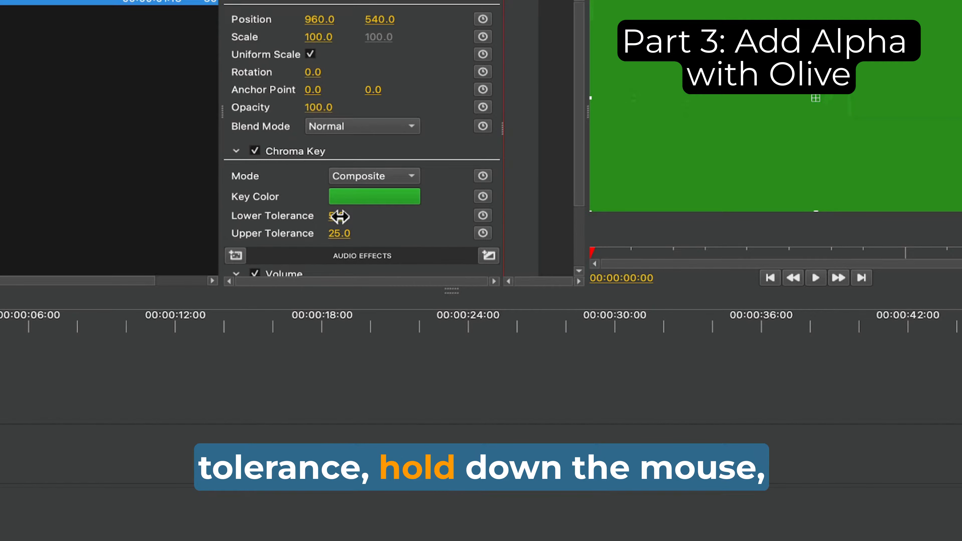
# Step: Set the Chroma Key's lower tolerance to 16.0 and play the sequence to check the keyed result
pyautogui.moveTo(341, 217); pyautogui.dragTo(340, 217)
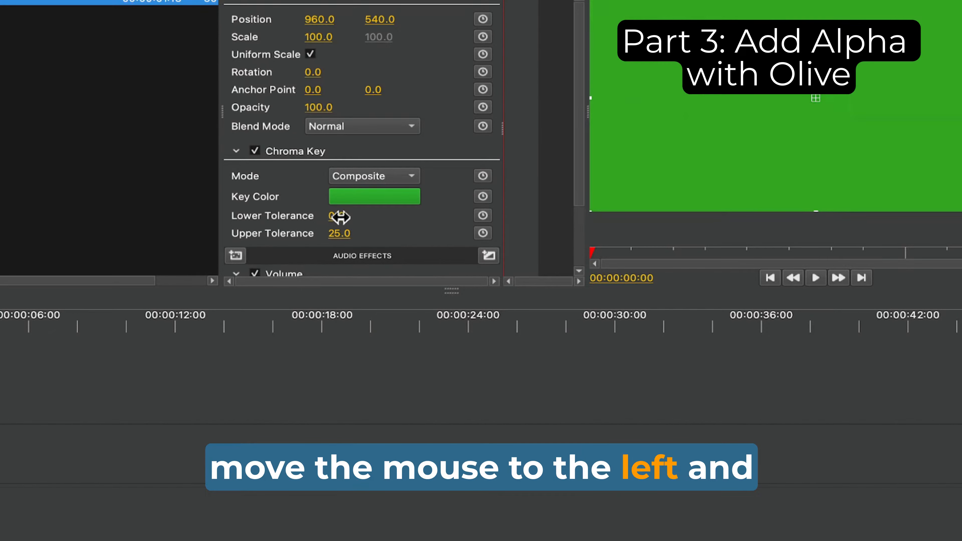
pyautogui.moveTo(340, 217); pyautogui.dragTo(340, 220)
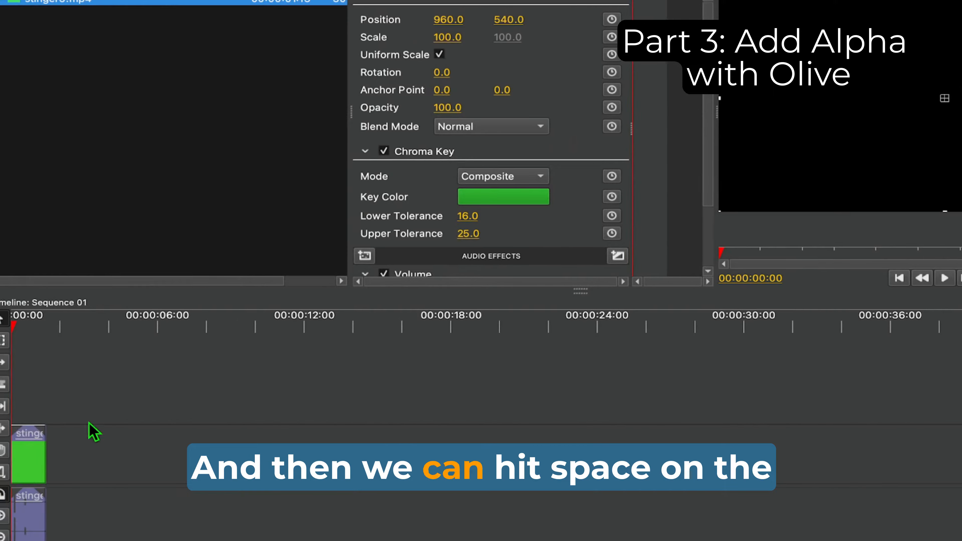
pyautogui.press('space')
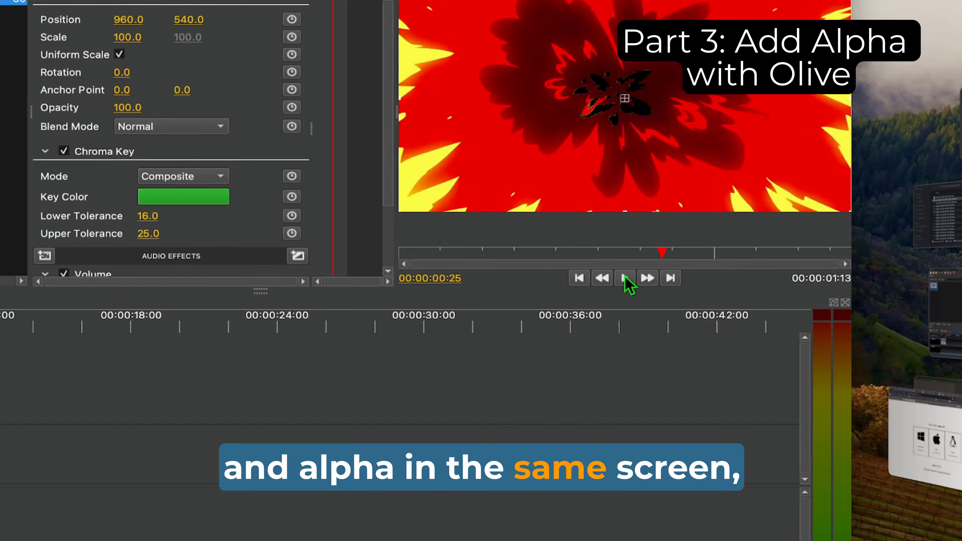
pyautogui.click(625, 278)
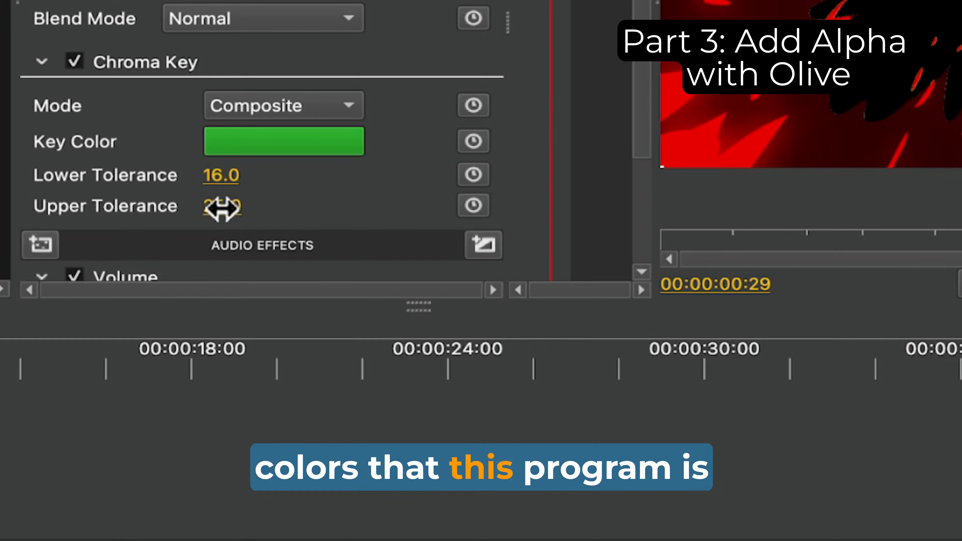
# Step: Try other upper tolerance values for the Chroma Key and set it back to 25
pyautogui.moveTo(219, 207); pyautogui.dragTo(226, 208)
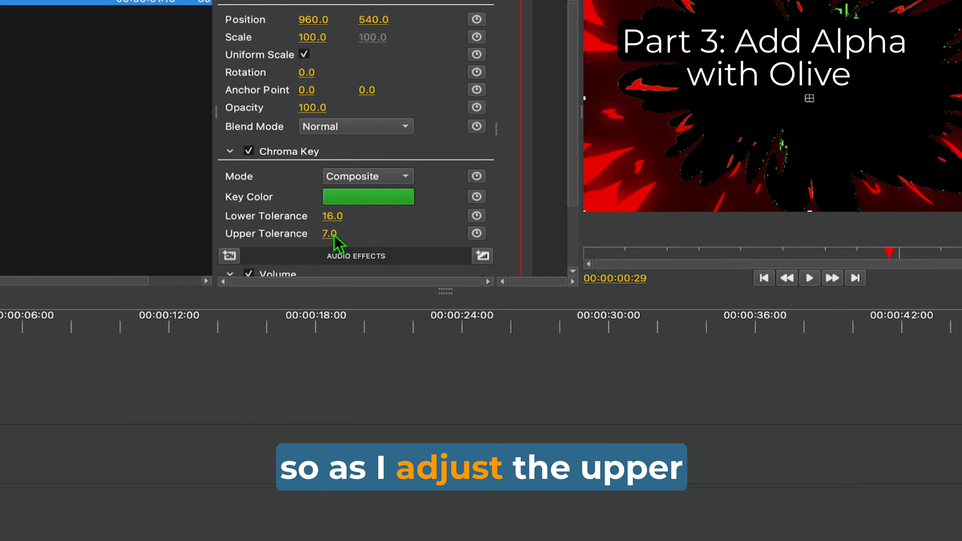
pyautogui.moveTo(334, 236); pyautogui.dragTo(340, 232)
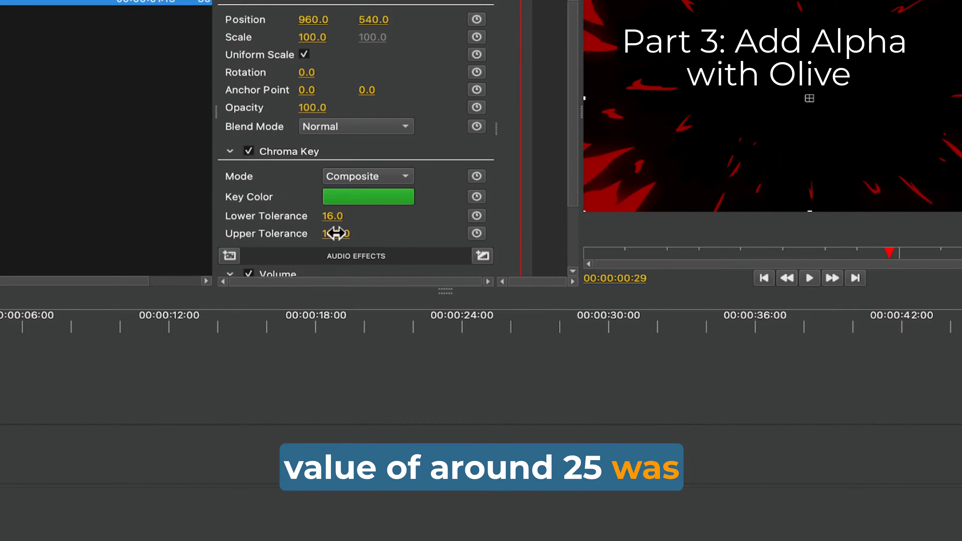
pyautogui.click(339, 235)
pyautogui.write('25')
pyautogui.press('Return')
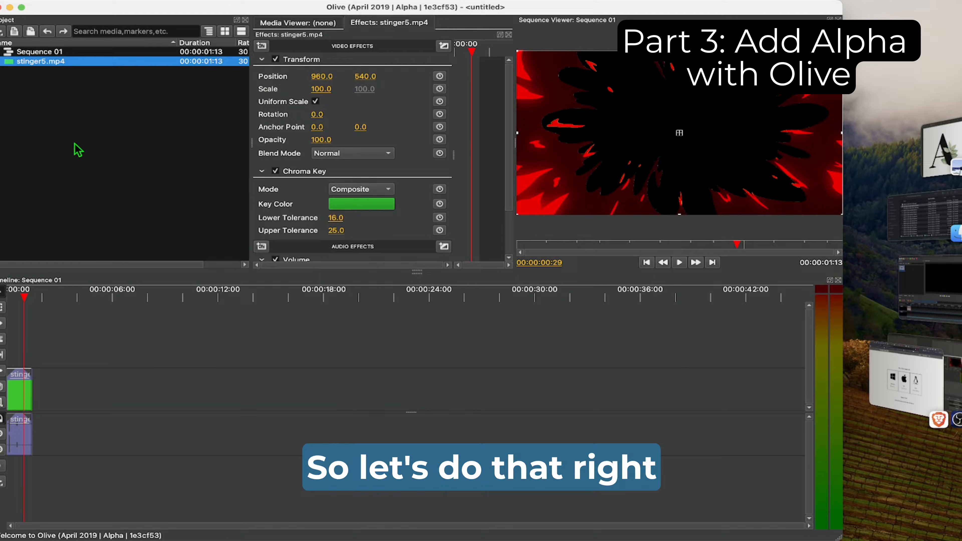
# Step: Start exporting the sequence with the QuickTime MOV format and the QuickTime Animation (RLE) video codec
pyautogui.click(65, 1)
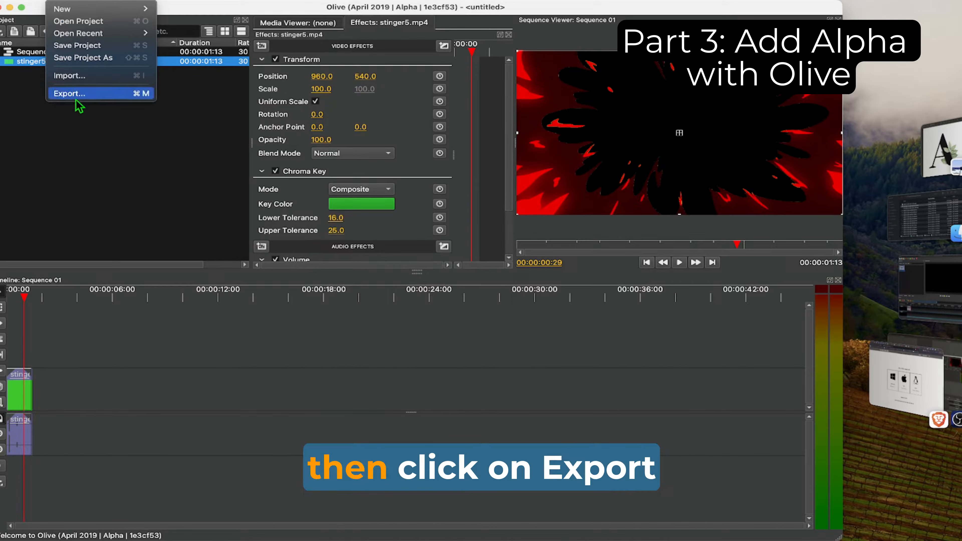
pyautogui.click(95, 97)
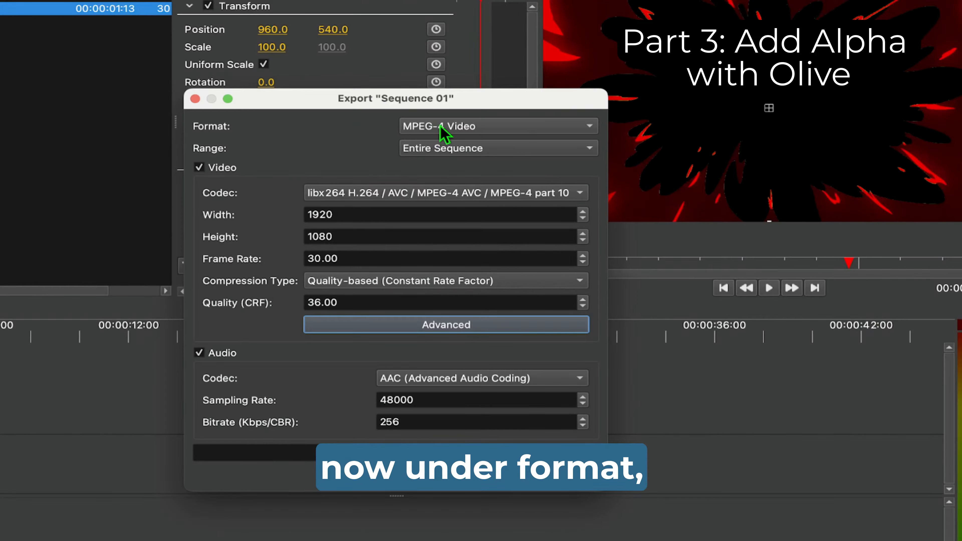
pyautogui.click(442, 146)
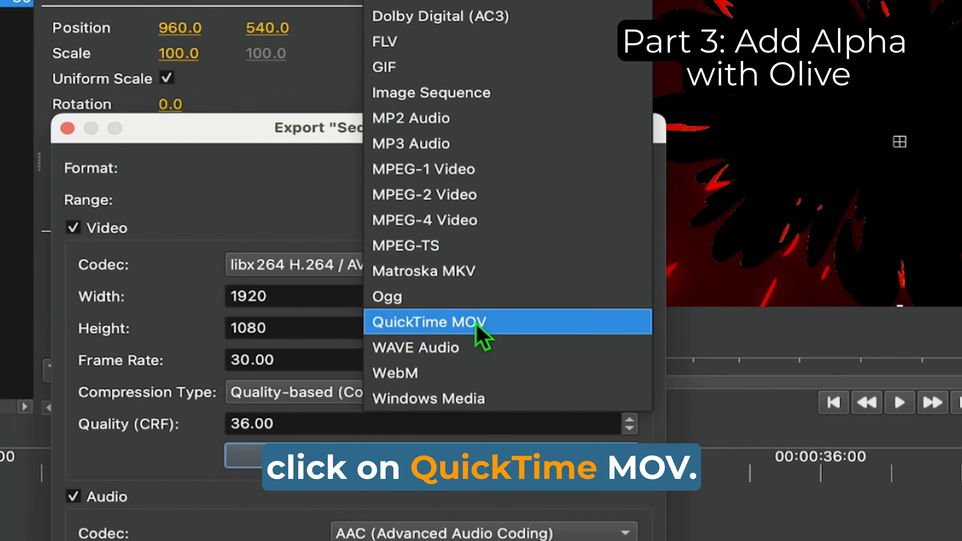
pyautogui.click(457, 323)
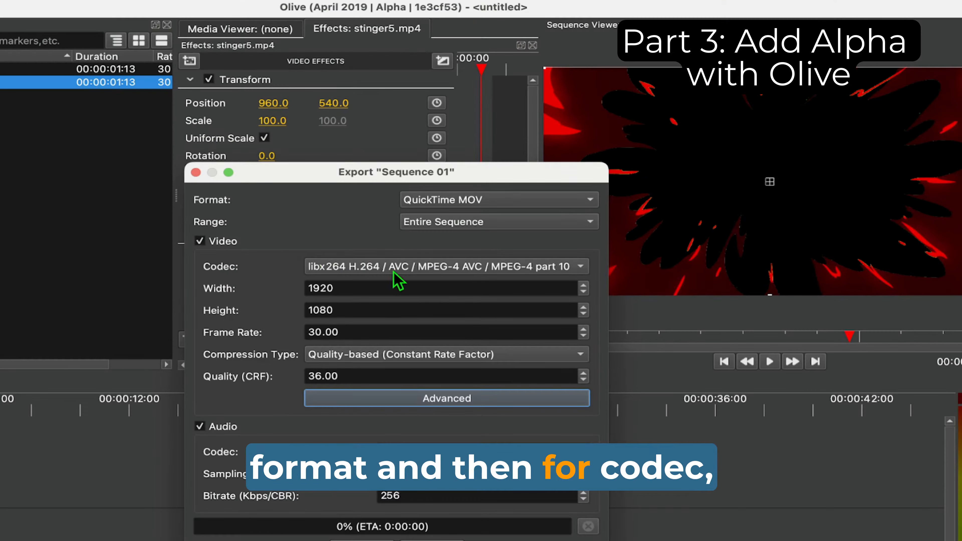
pyautogui.click(387, 265)
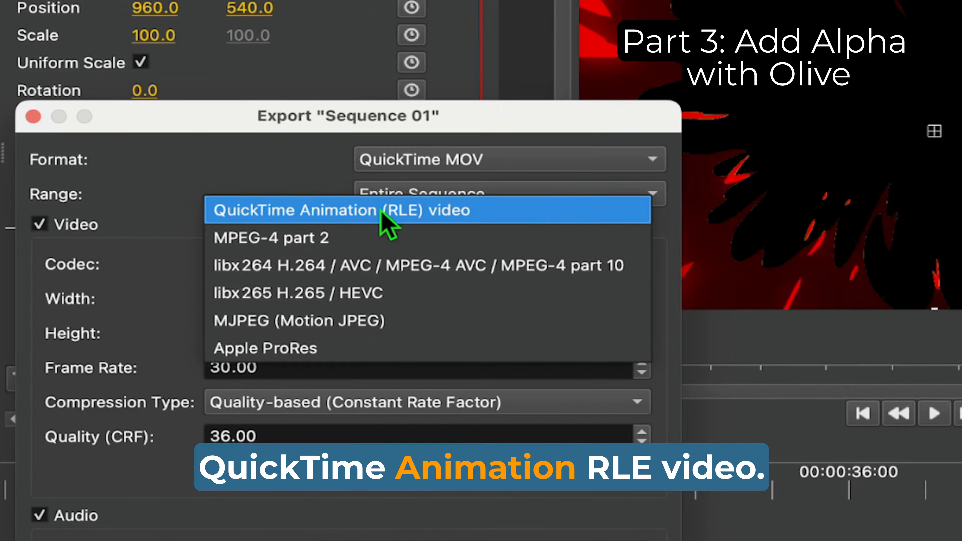
pyautogui.click(411, 224)
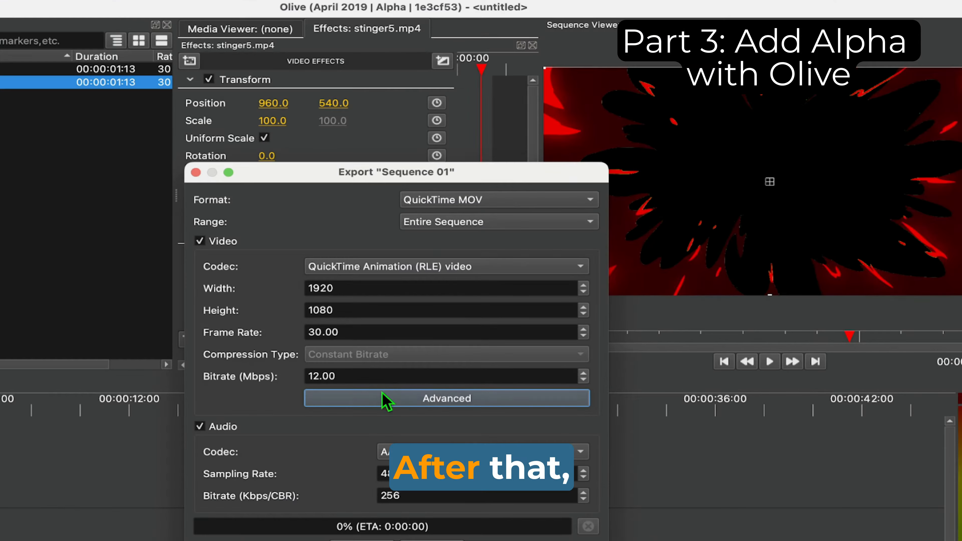
# Step: Set the export's advanced pixel format to argb and its video bitrate to 14 Mbps
pyautogui.click(449, 402)
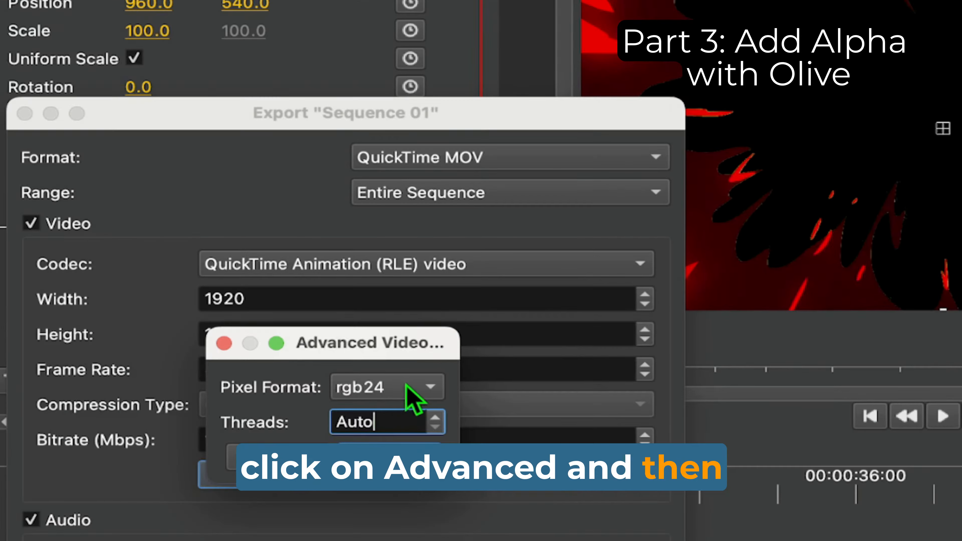
pyautogui.click(436, 349)
pyautogui.click(394, 443)
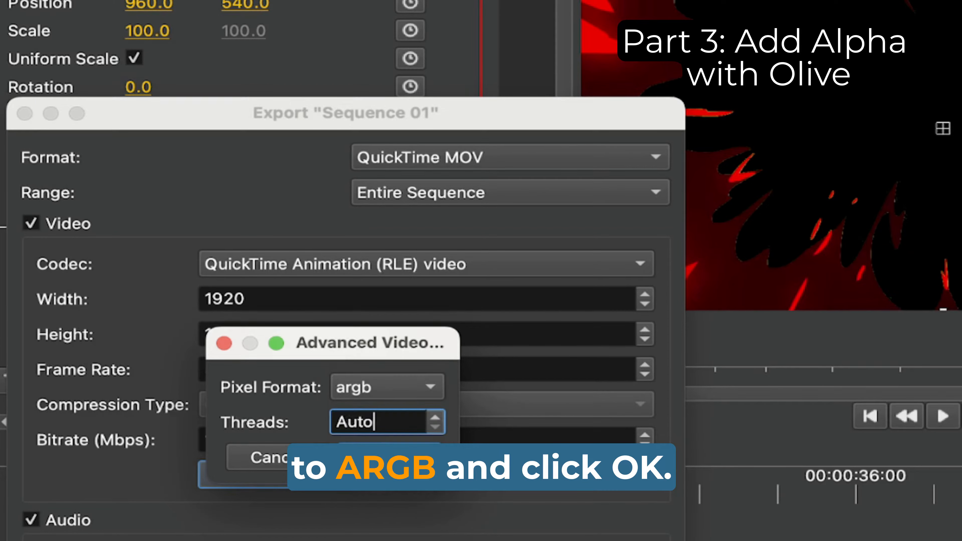
pyautogui.click(389, 459)
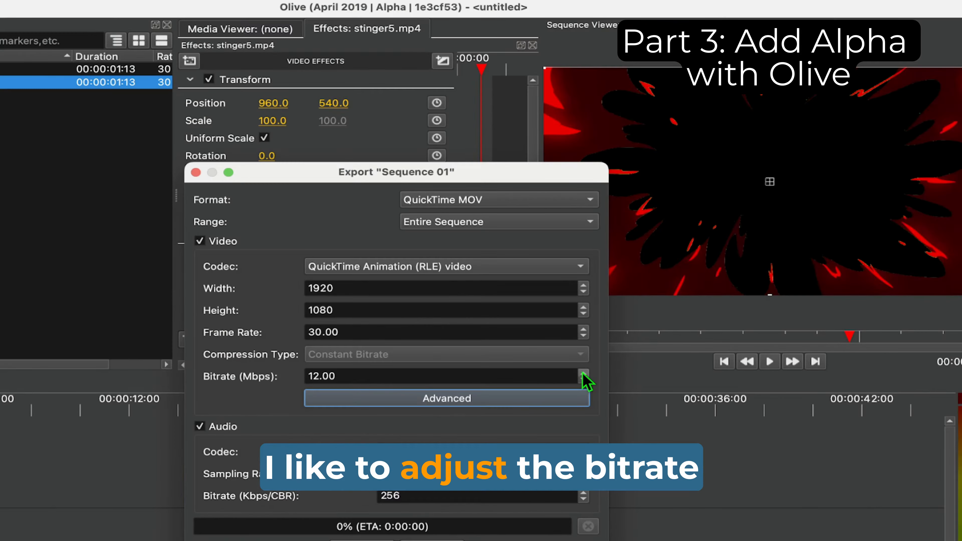
pyautogui.click(645, 435)
pyautogui.click(645, 435)
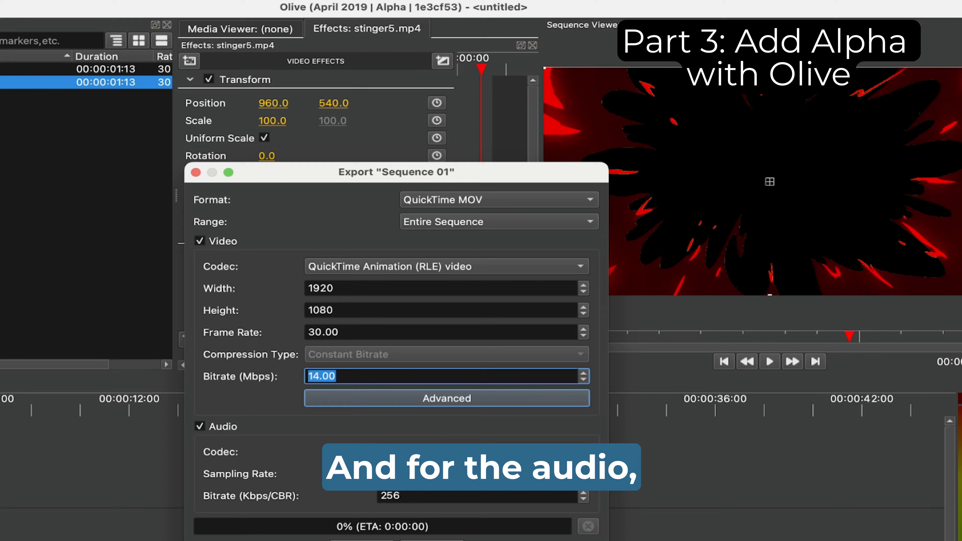
# Step: Choose libmp3lame MP3 (MPEG audio layer 3) as the audio codec and export the video to the Desktop as newstinger
pyautogui.click(523, 452)
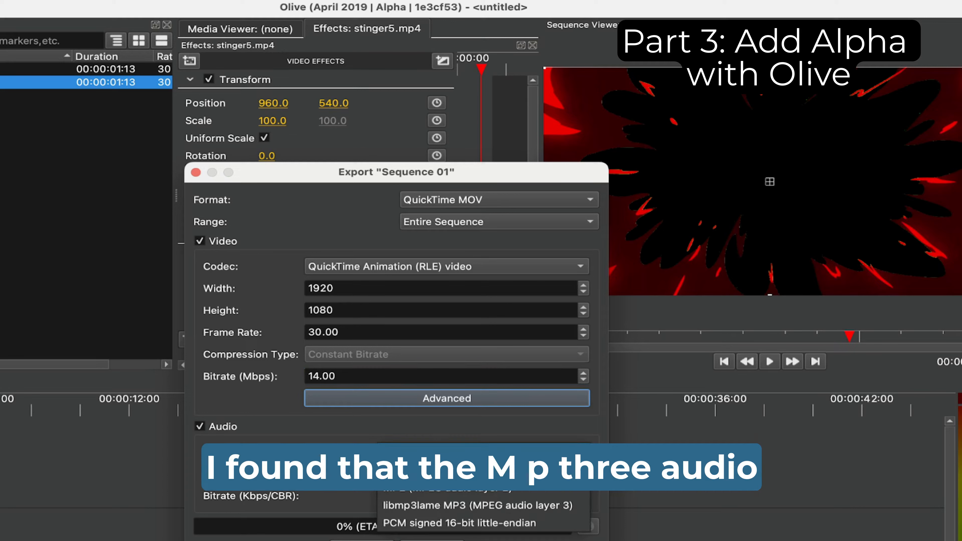
pyautogui.click(439, 505)
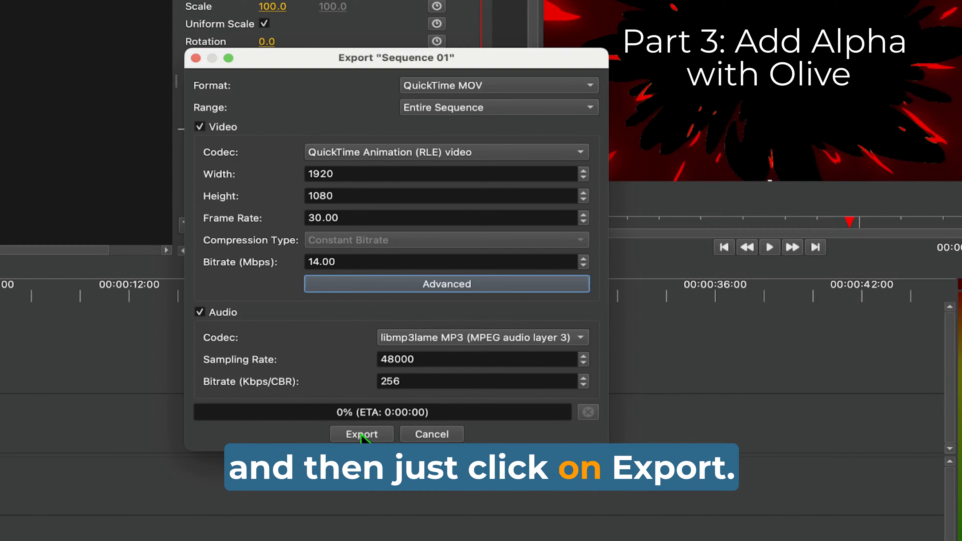
pyautogui.click(361, 434)
pyautogui.write('newstinger')
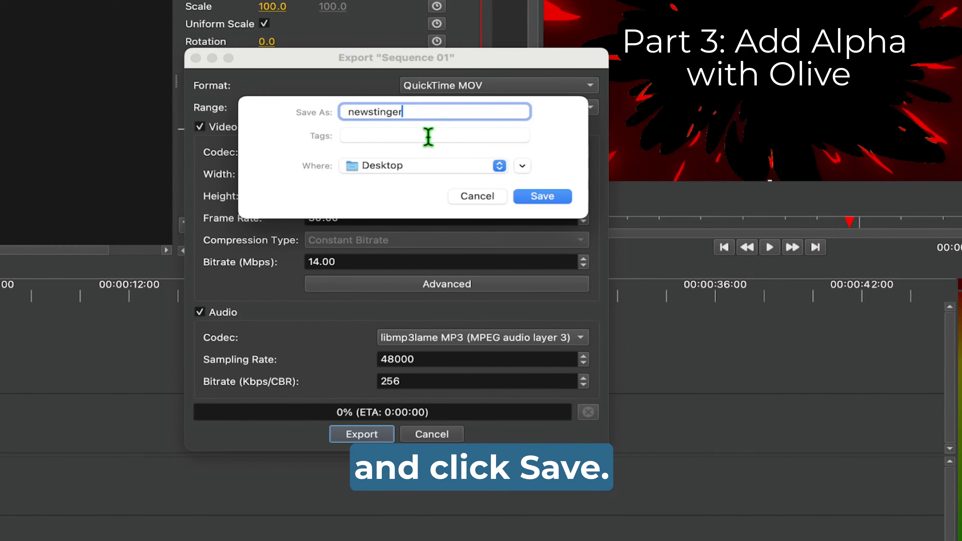
pyautogui.press('Return')
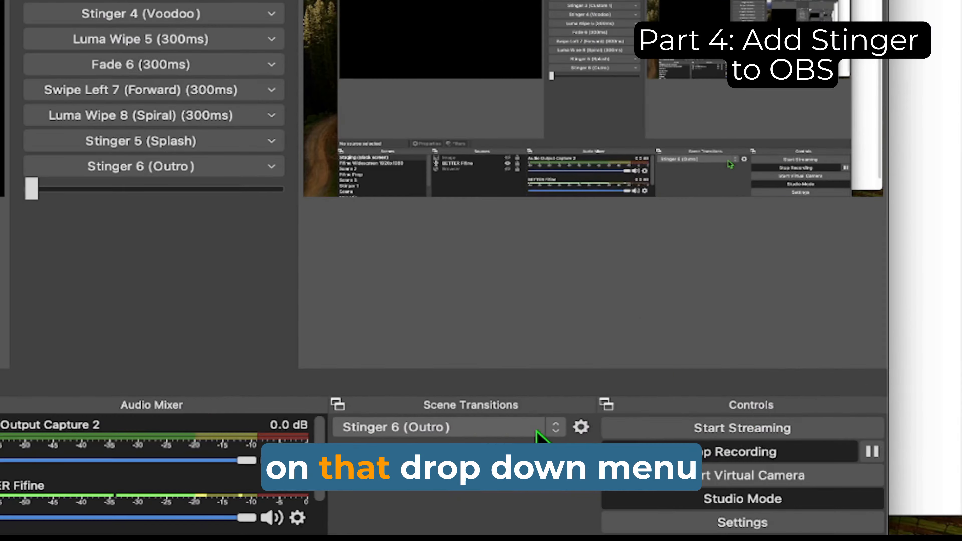
# Step: Switch to OBS Studio and add a Stinger scene transition named New Stinger
pyautogui.click(541, 429)
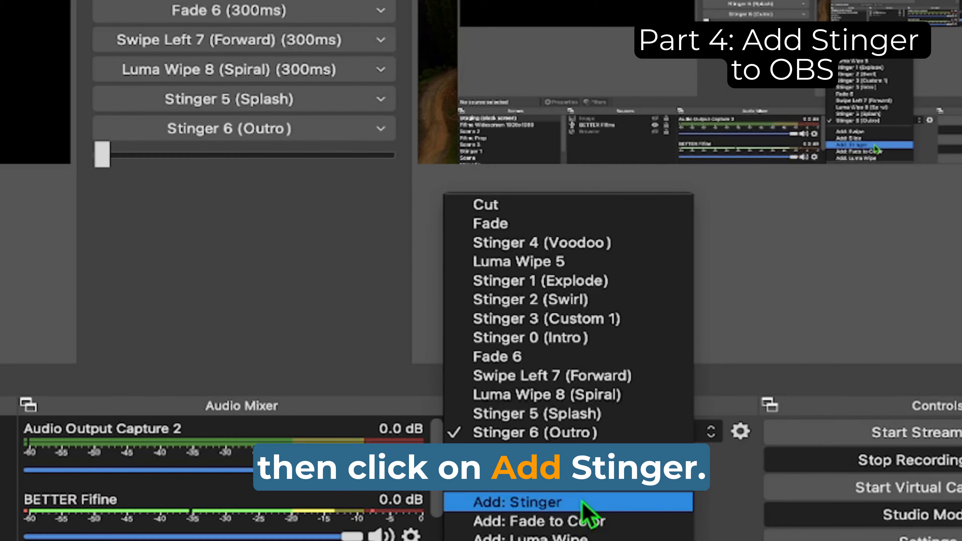
pyautogui.click(585, 504)
pyautogui.write('New Stinger')
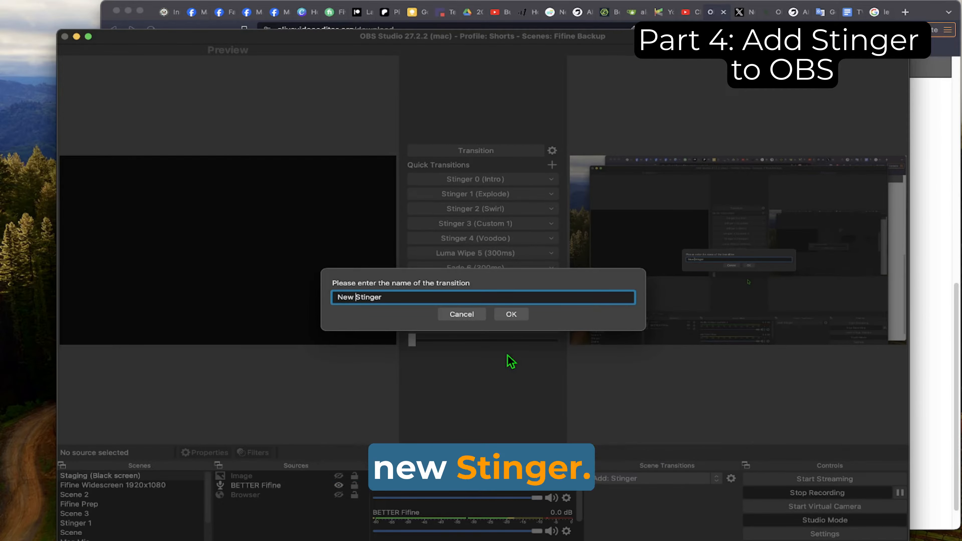
pyautogui.press('Return')
# Step: Assign newstinger.mov from the Desktop as the video file of the New Stinger transition and save the changes
pyautogui.click(635, 380)
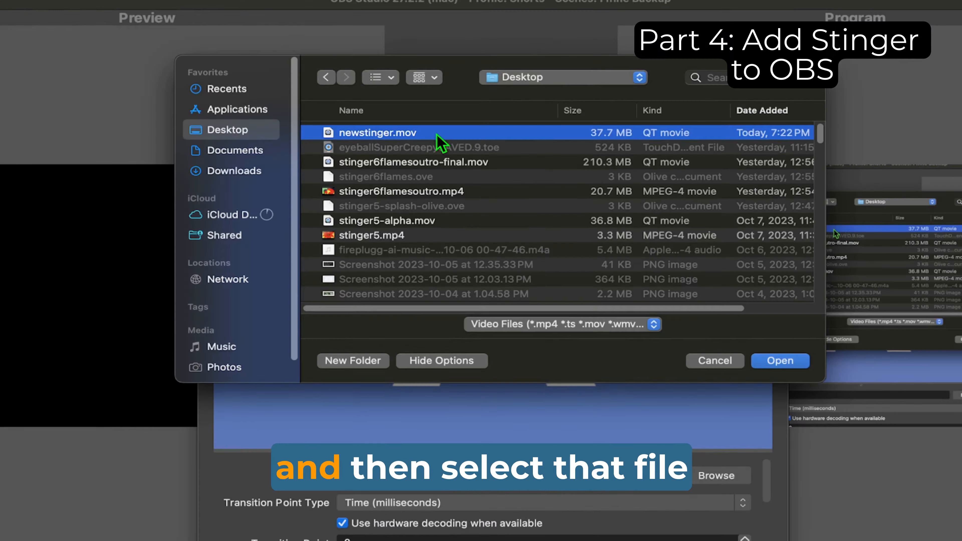
pyautogui.click(777, 363)
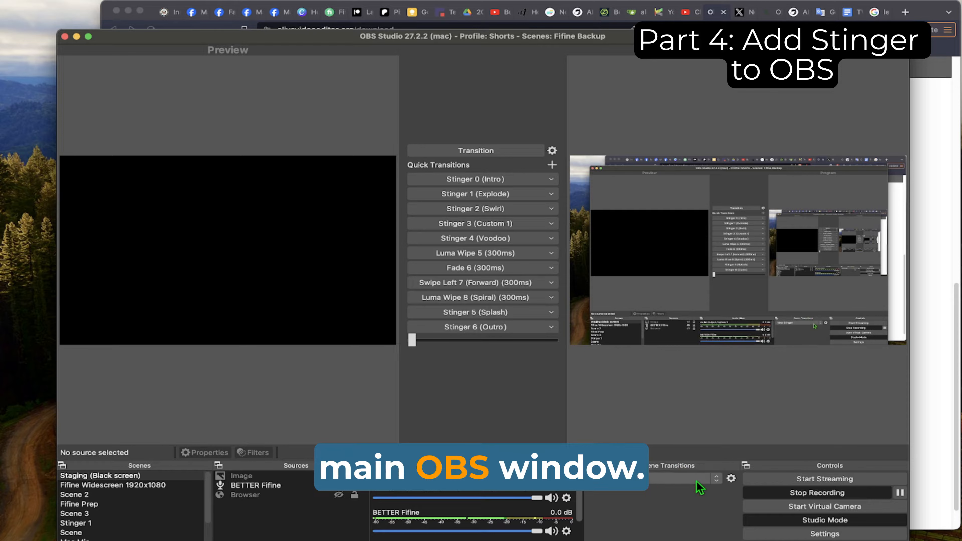
pyautogui.click(732, 478)
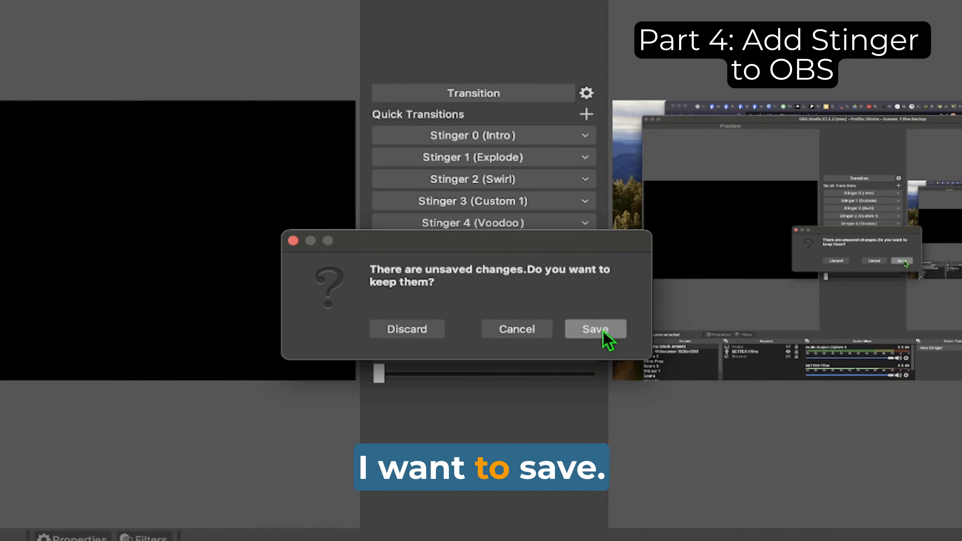
pyautogui.click(593, 332)
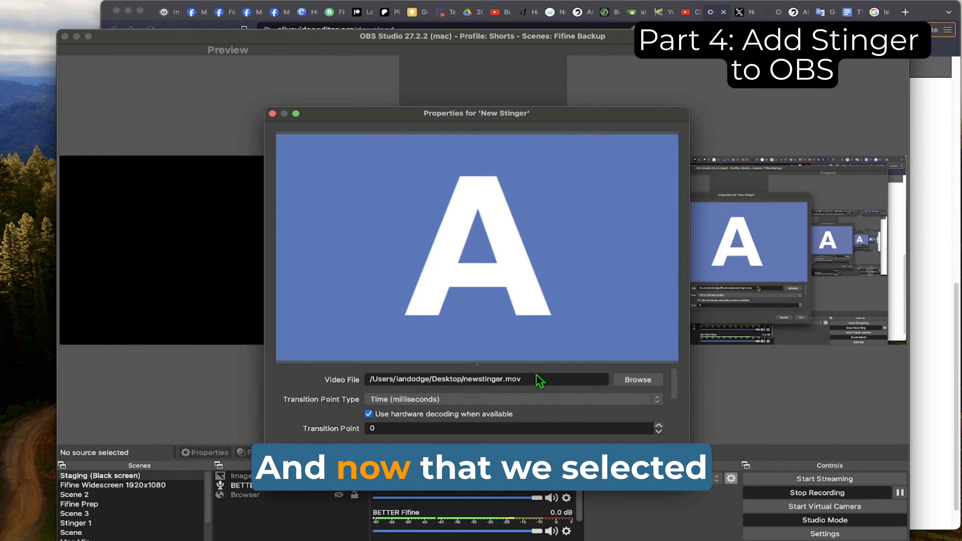
# Step: Set the New Stinger transition point to 500 milliseconds
pyautogui.scroll(-3, 540, 381)
pyautogui.scroll(2, 538, 378)
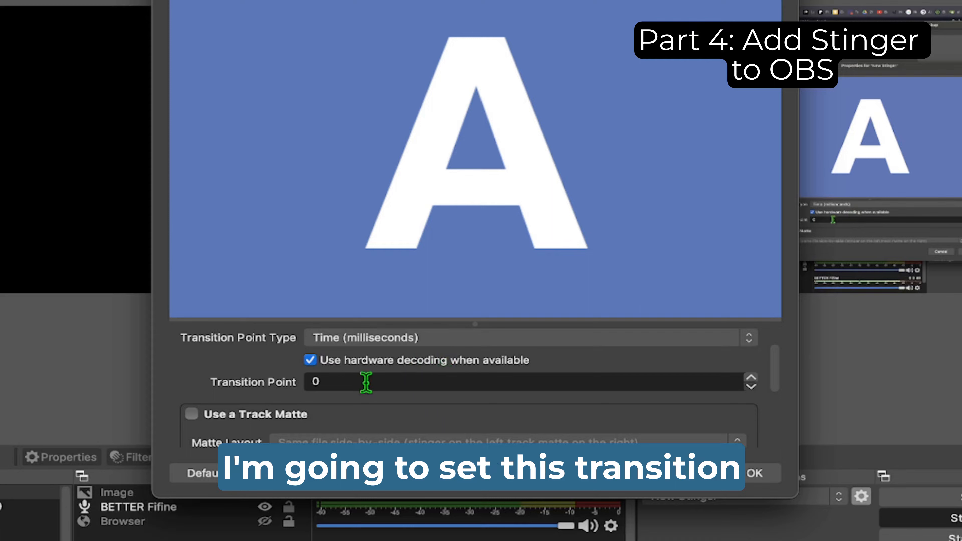
pyautogui.click(366, 383)
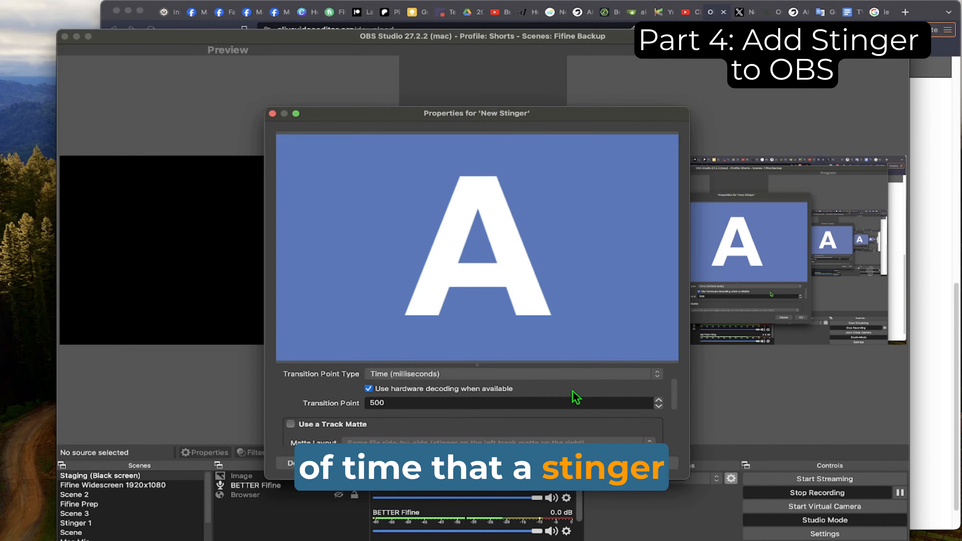
# Step: Set the New Stinger transition's audio monitoring to Monitor and Output
pyautogui.scroll(-5, 573, 391)
pyautogui.scroll(4, 573, 391)
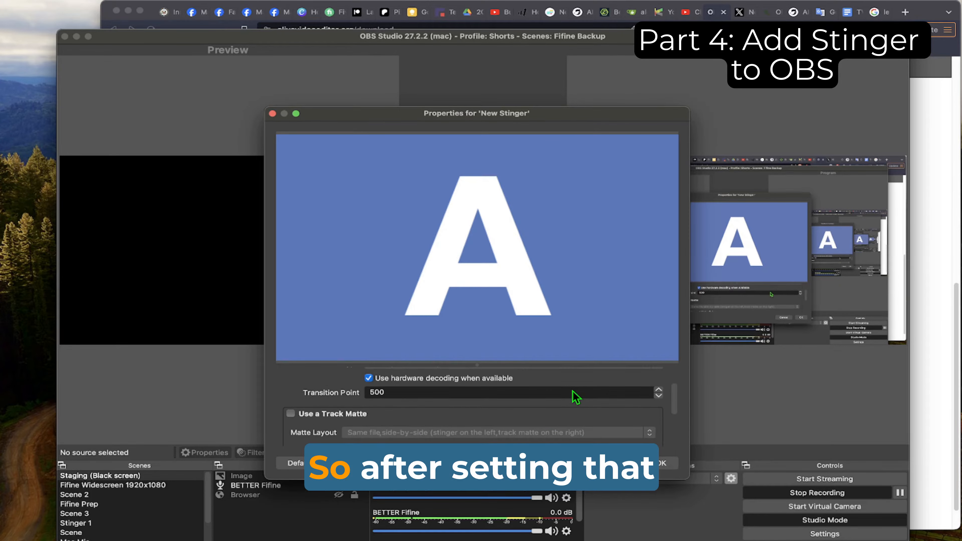
pyautogui.scroll(-3, 573, 391)
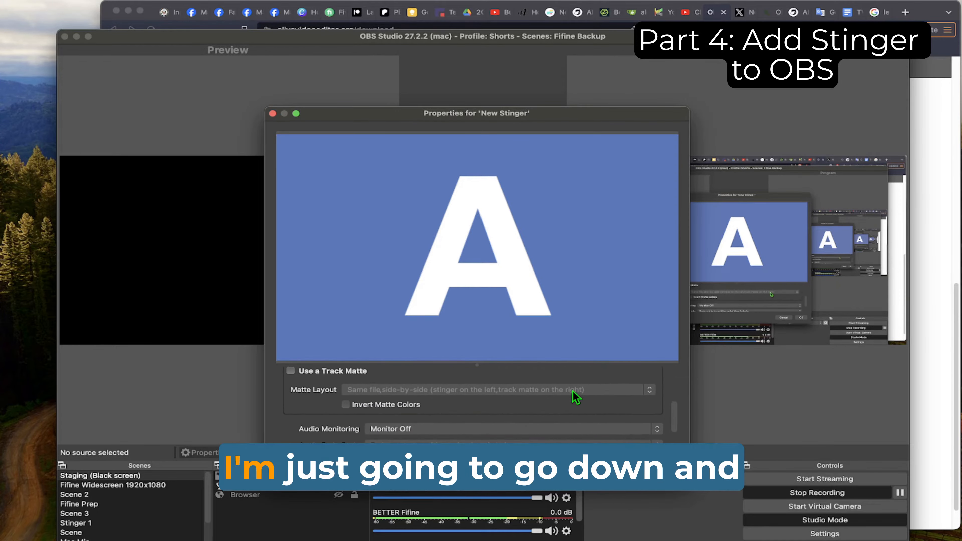
pyautogui.scroll(-2, 576, 395)
pyautogui.click(518, 401)
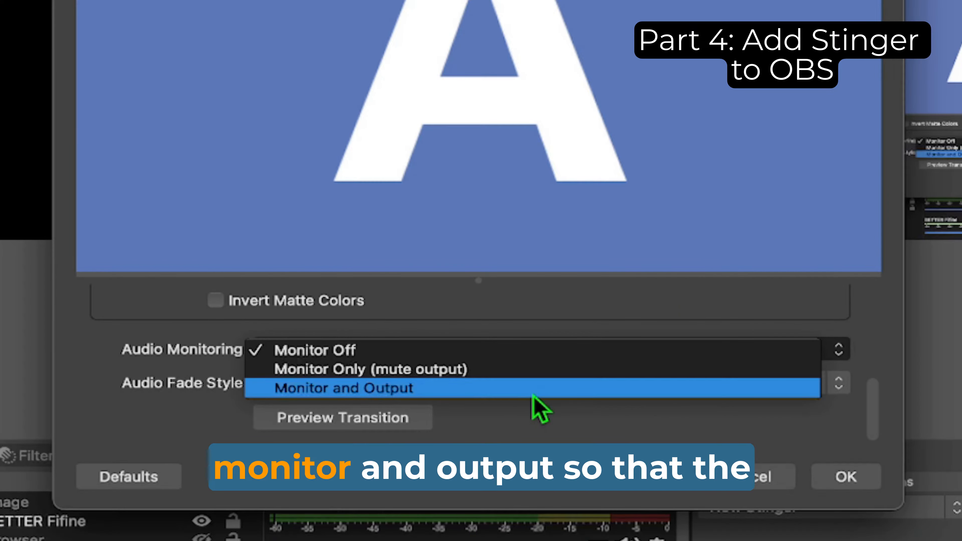
pyautogui.click(531, 394)
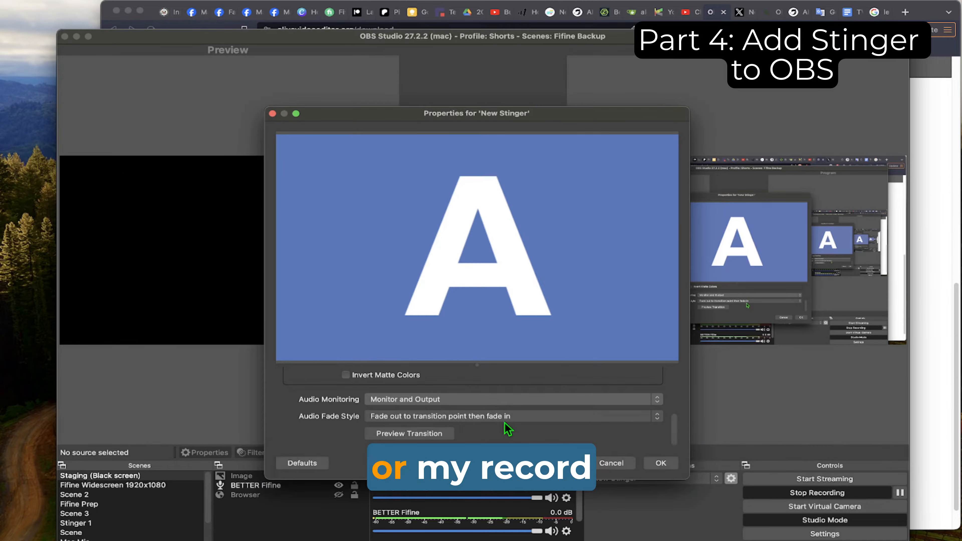
# Step: Preview the New Stinger transition repeatedly in both directions between samples A and B
pyautogui.click(407, 435)
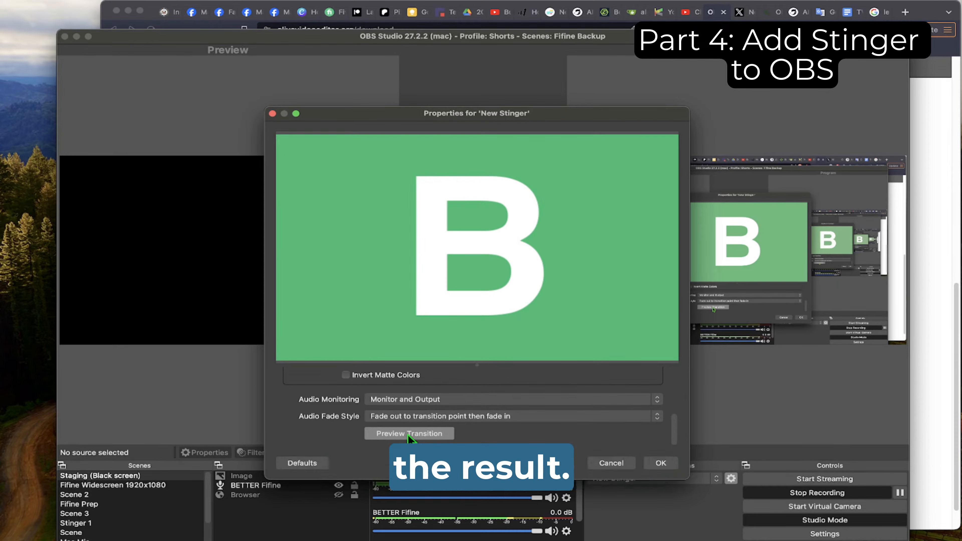
pyautogui.click(408, 434)
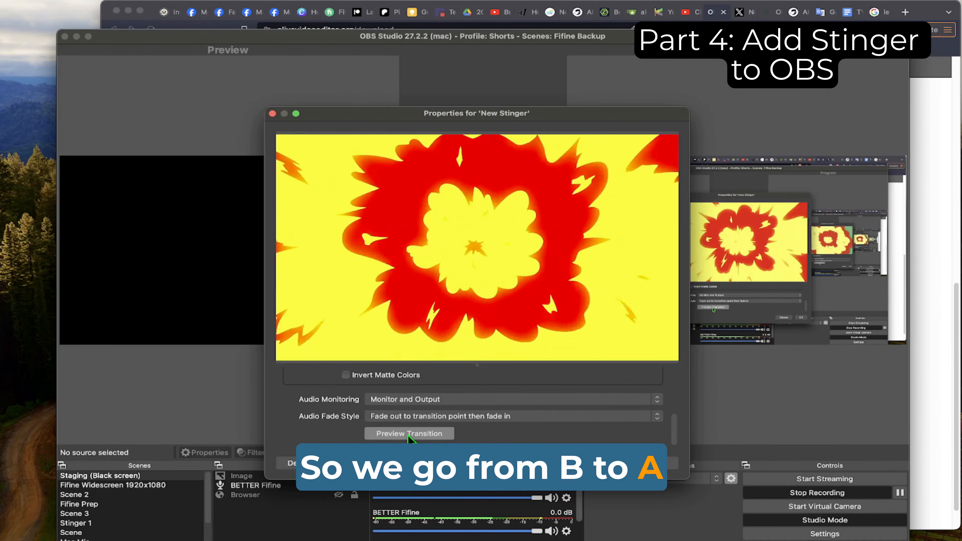
pyautogui.click(408, 434)
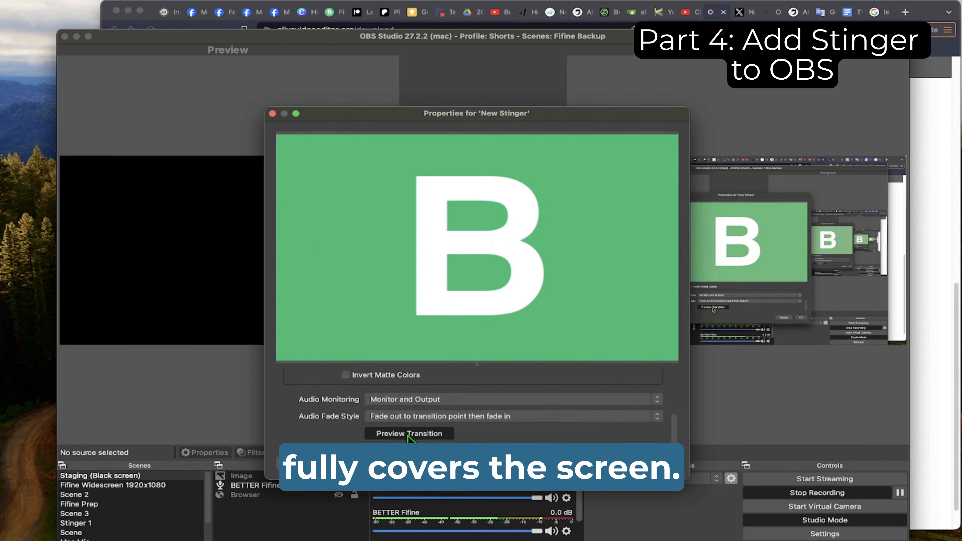
pyautogui.click(408, 434)
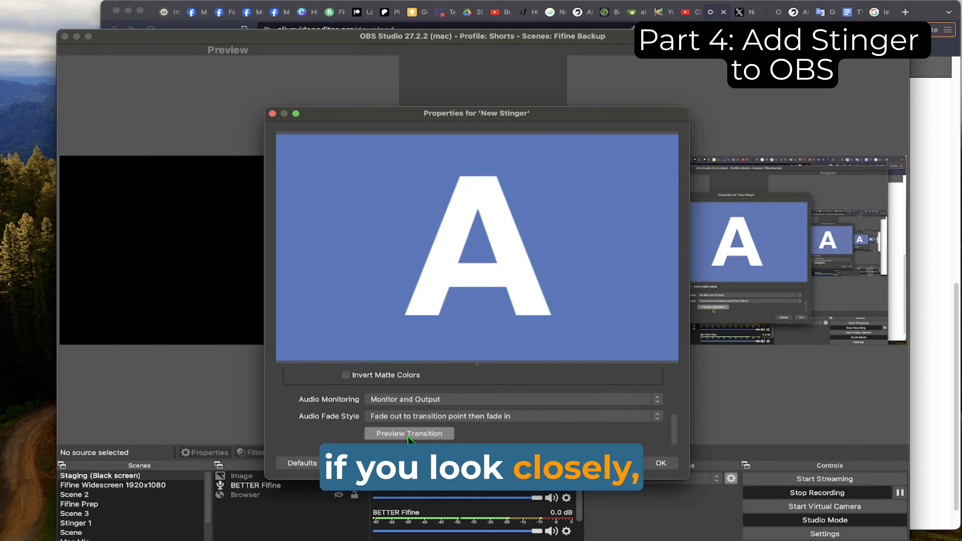
pyautogui.click(408, 435)
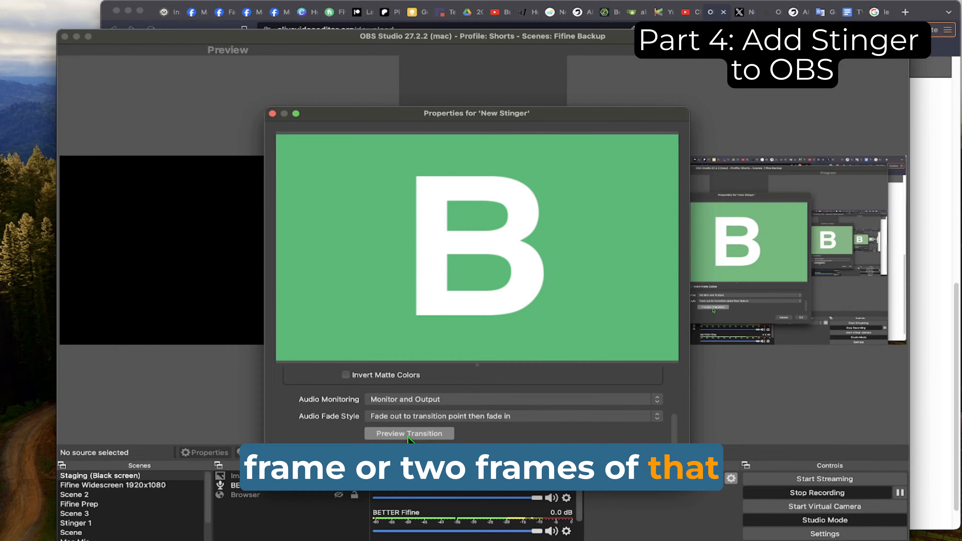
pyautogui.click(408, 435)
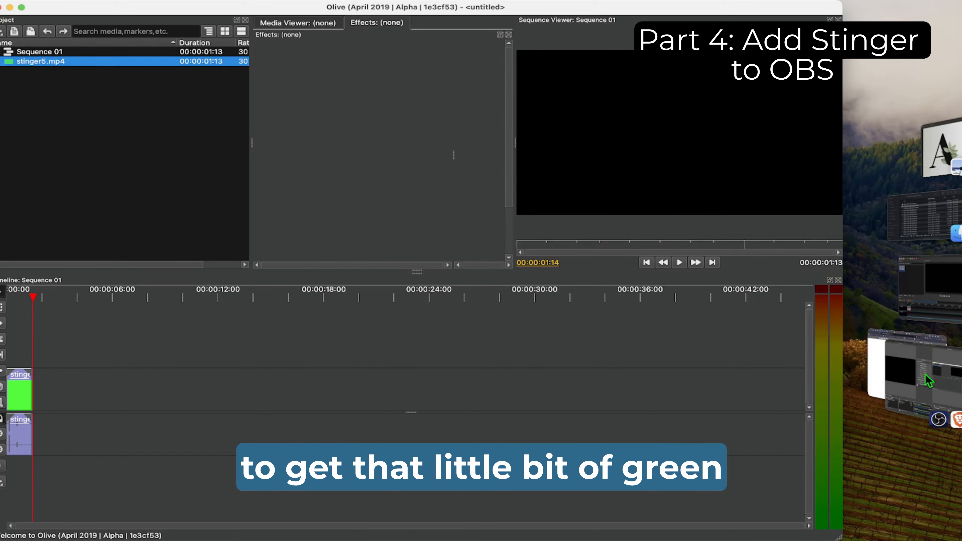
# Step: Return to OBS Studio, save the New Stinger properties and add New Stinger to the quick transitions
pyautogui.click(940, 359)
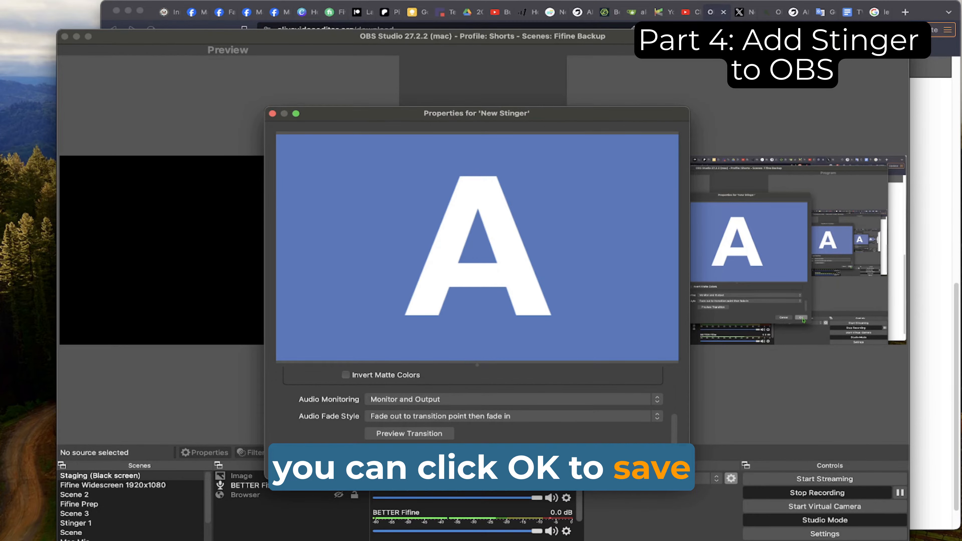
pyautogui.click(668, 470)
pyautogui.click(553, 165)
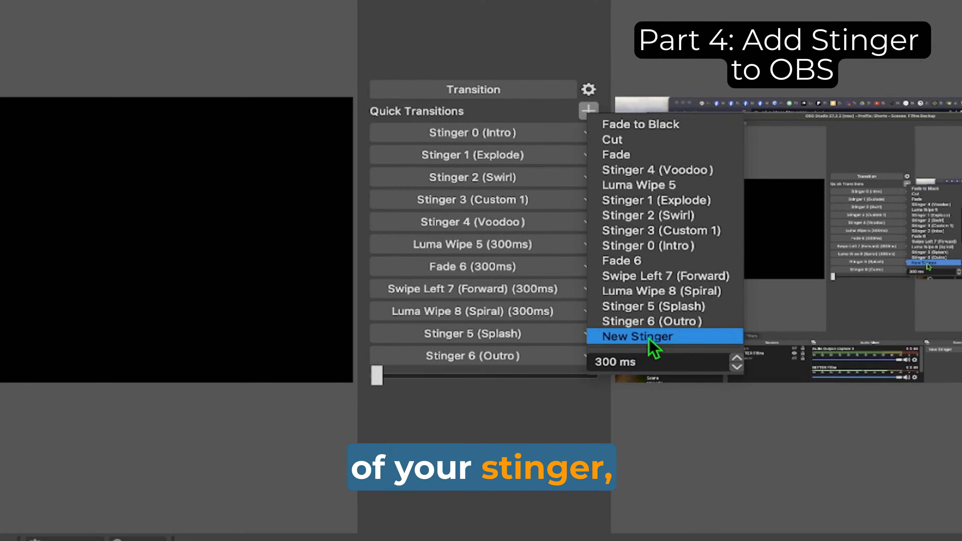
pyautogui.click(652, 337)
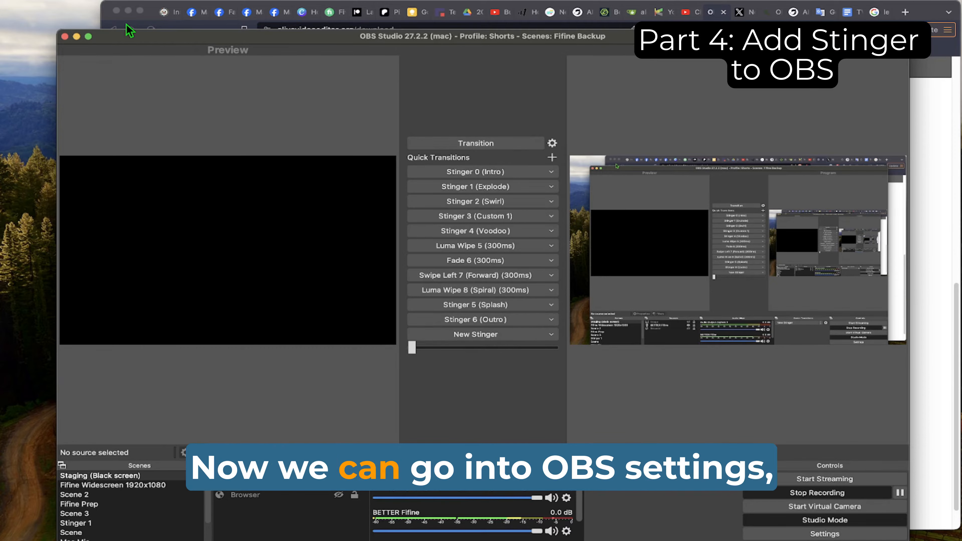
# Step: In the hotkey settings, filter by "transition", assign Command+1 to the New Stinger quick transition and save the settings
pyautogui.click(60, 2)
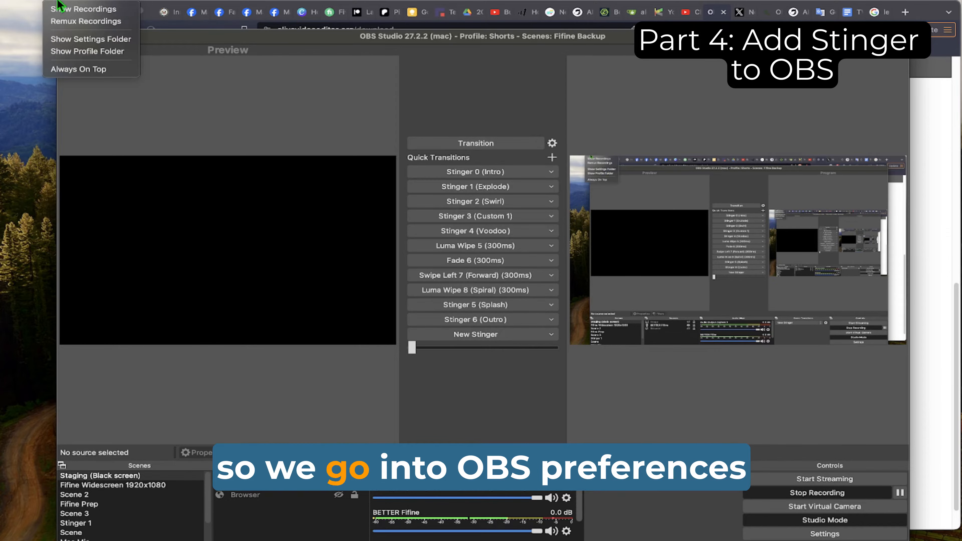
pyautogui.moveTo(36, 2)
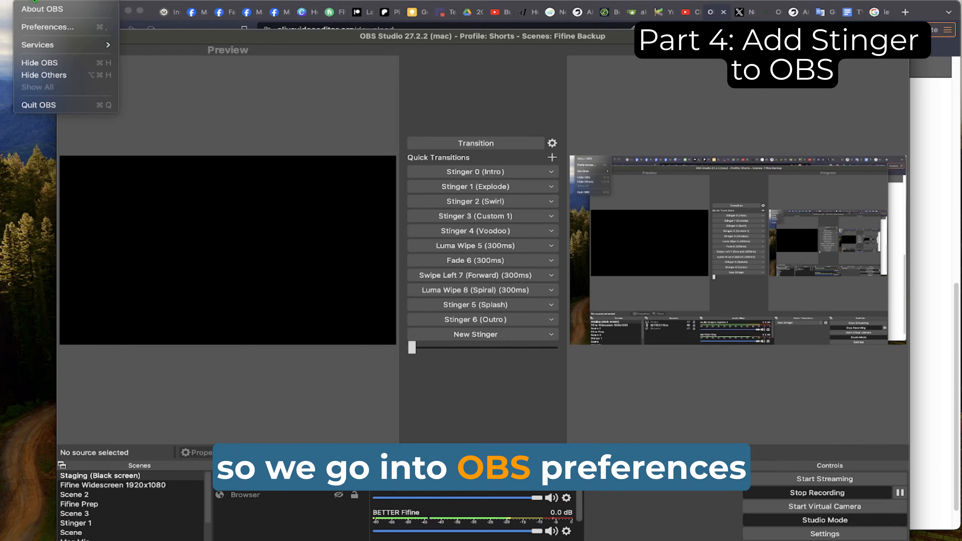
pyautogui.click(39, 28)
pyautogui.click(265, 261)
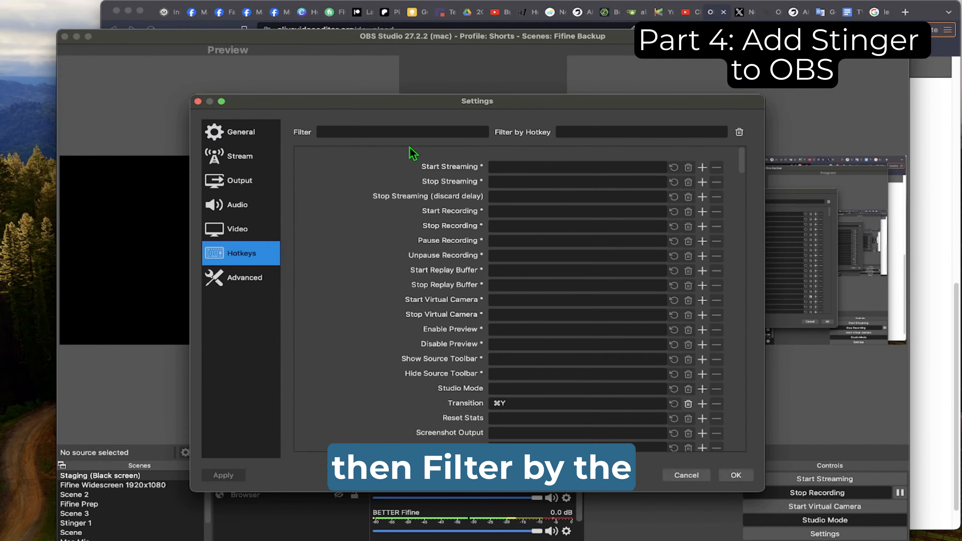
pyautogui.click(413, 133)
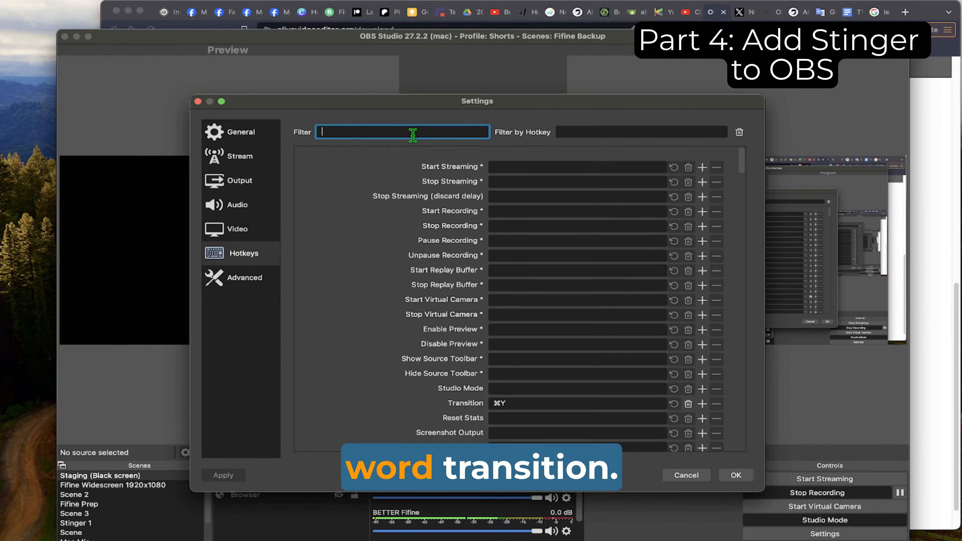
pyautogui.write('transition')
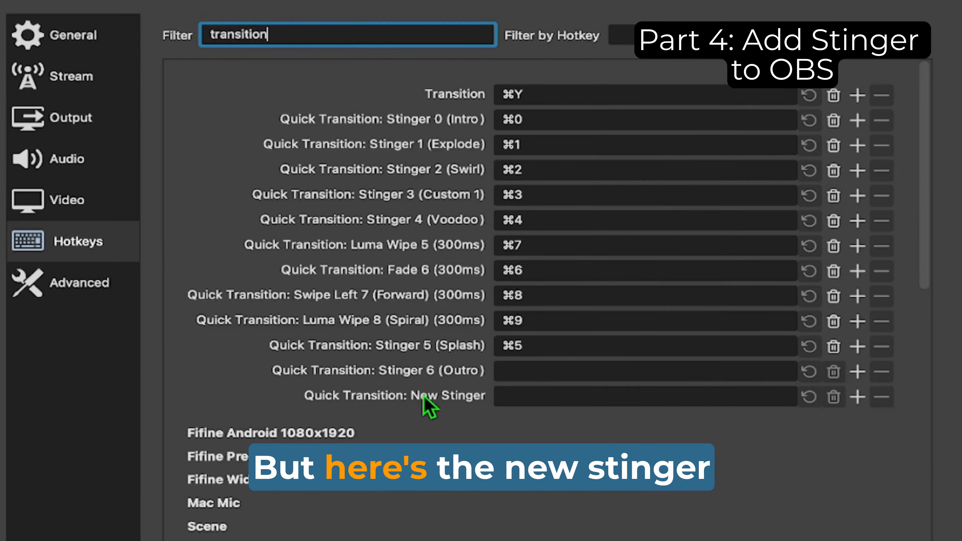
pyautogui.click(526, 398)
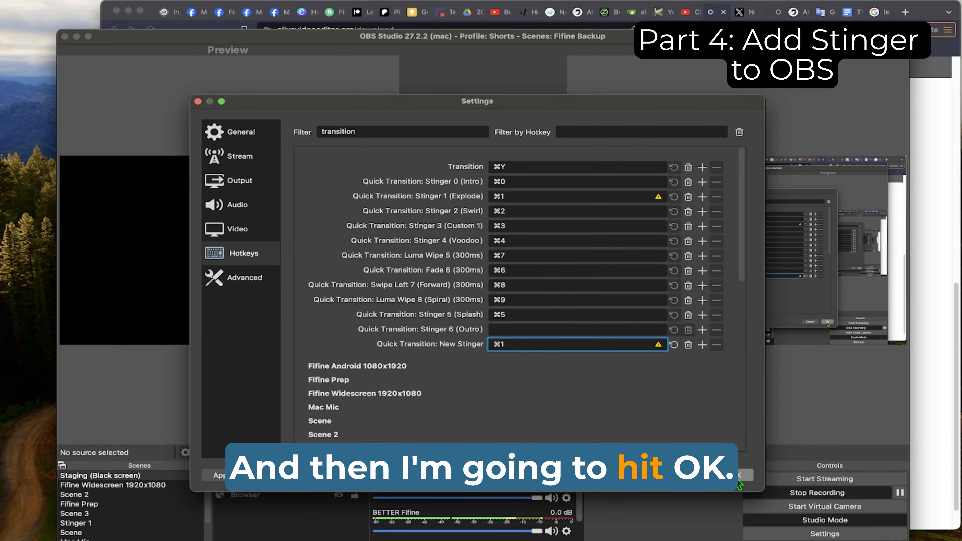
pyautogui.click(739, 478)
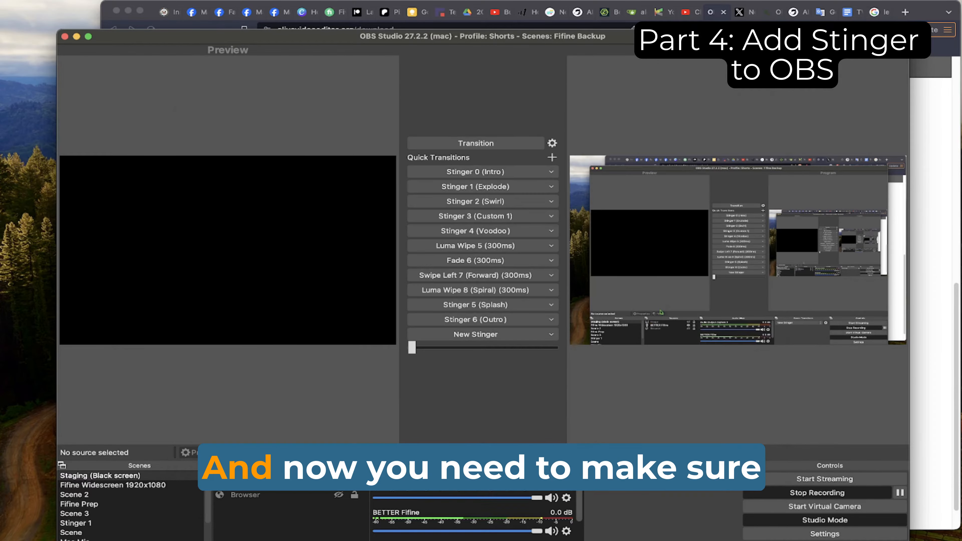
# Step: Test the New Stinger hotkey by transitioning between the Staging (Black screen) and Fifine Widescreen 1920x1080 scenes
pyautogui.click(176, 476)
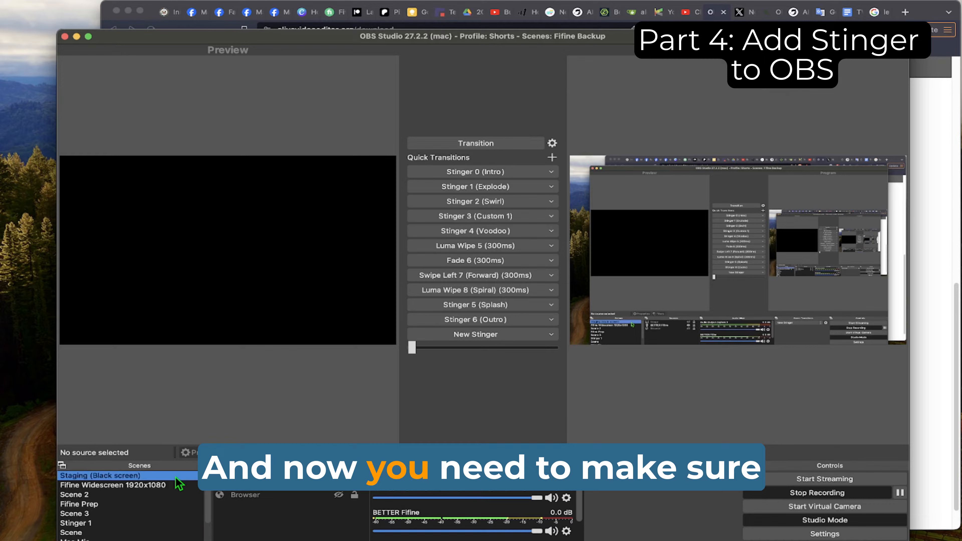
pyautogui.click(162, 486)
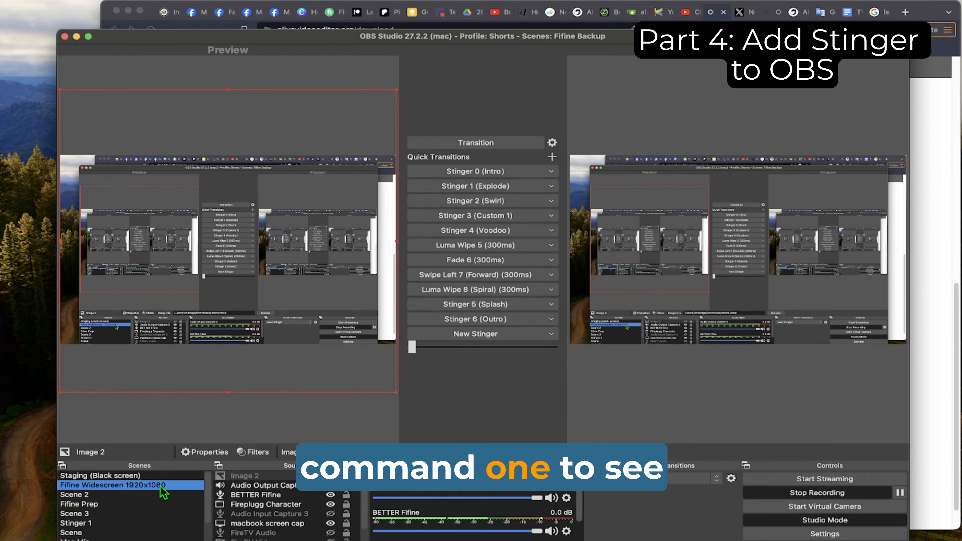
pyautogui.press('super+1')
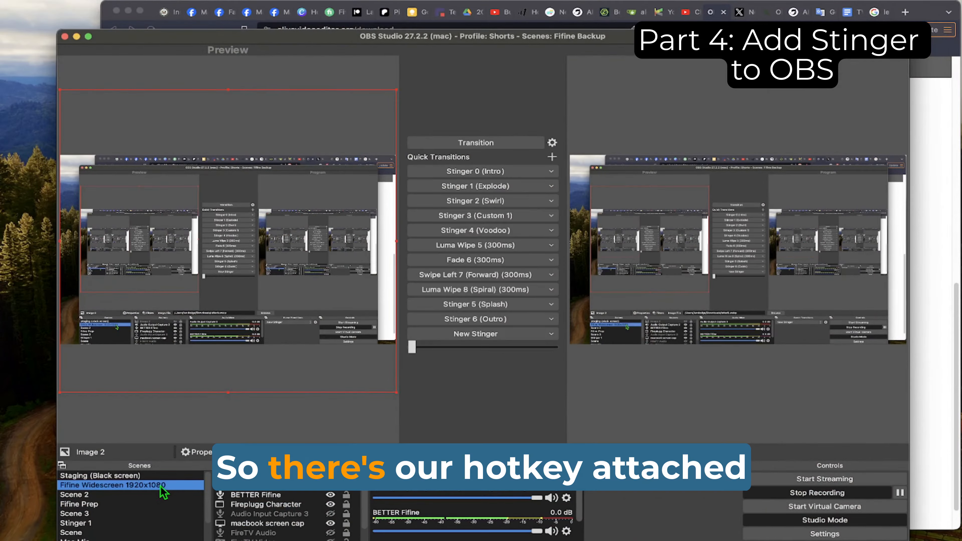
pyautogui.press('super+1')
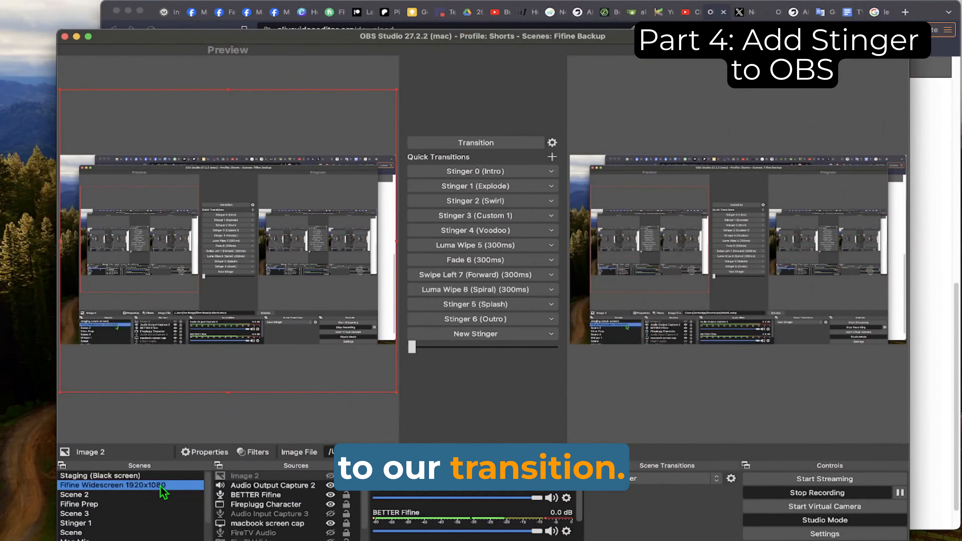
pyautogui.click(164, 477)
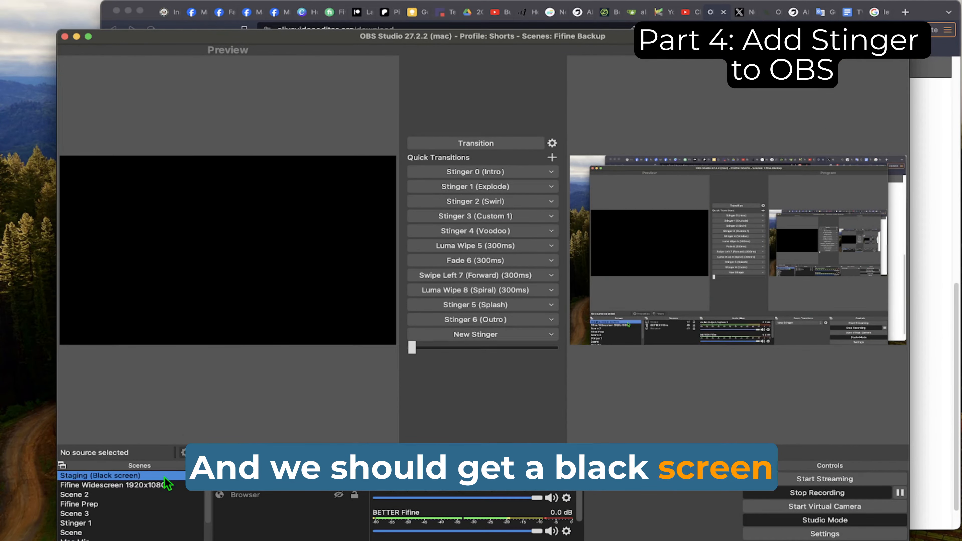
pyautogui.press('super+1')
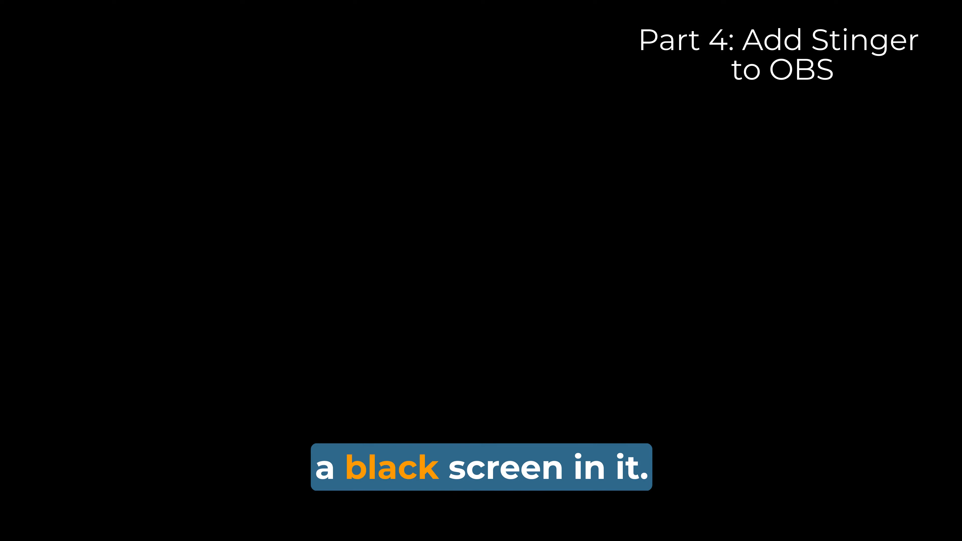
pyautogui.click(166, 485)
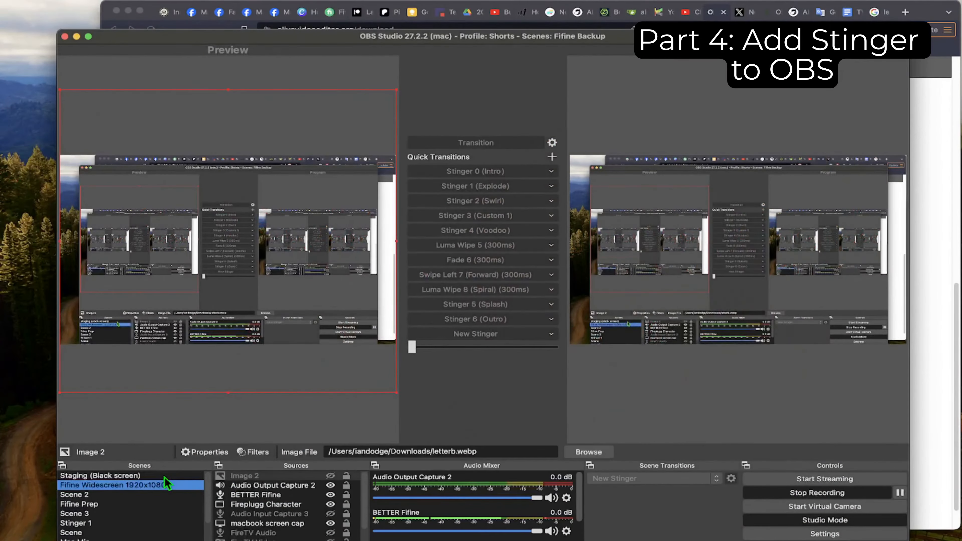
# Step: Select the Staging (Black screen) scene and send it live using the main Transition command instead of the hotkey
pyautogui.click(165, 476)
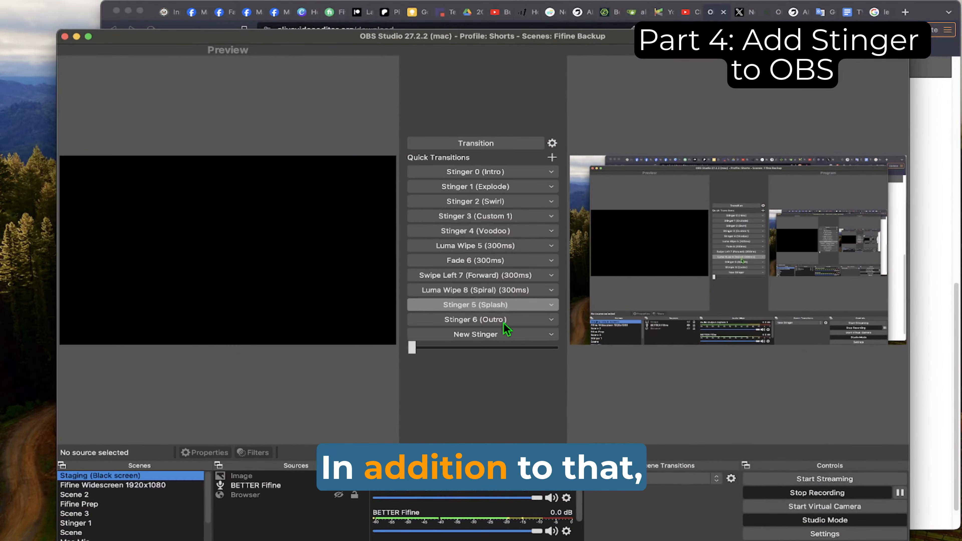
pyautogui.click(515, 153)
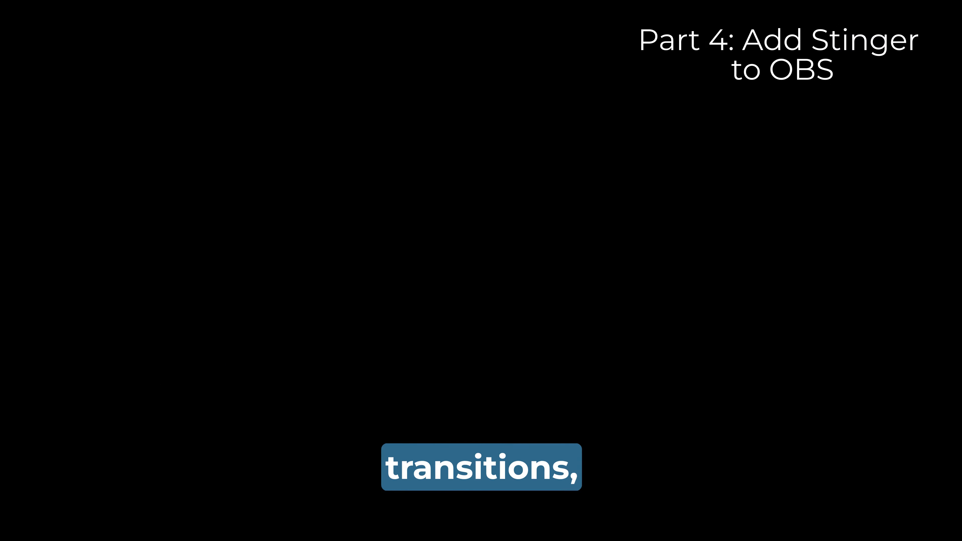